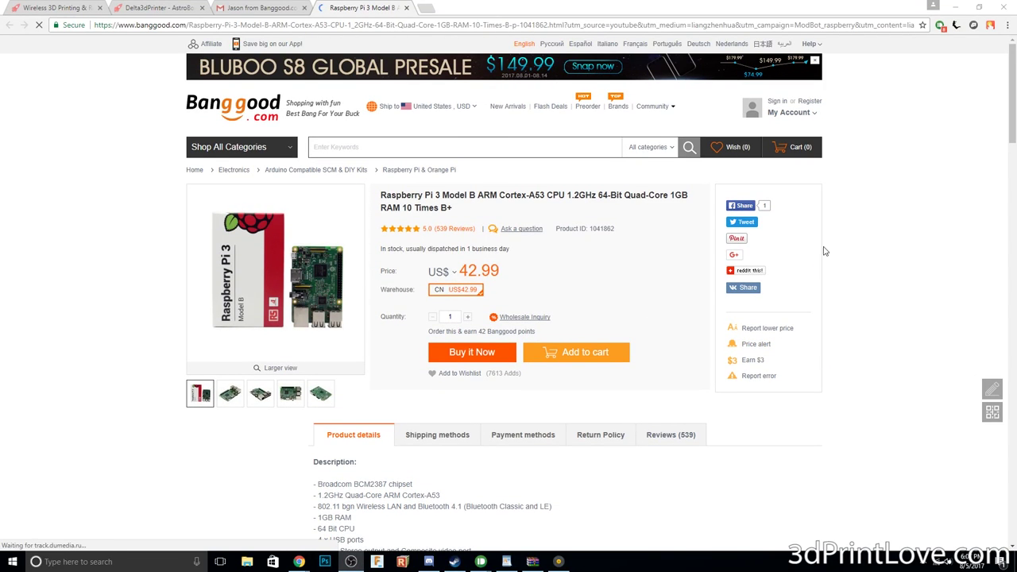
Scroll down the Banggood Raspberry Pi listing toward its product details
drag(1013, 99, 1010, 163)
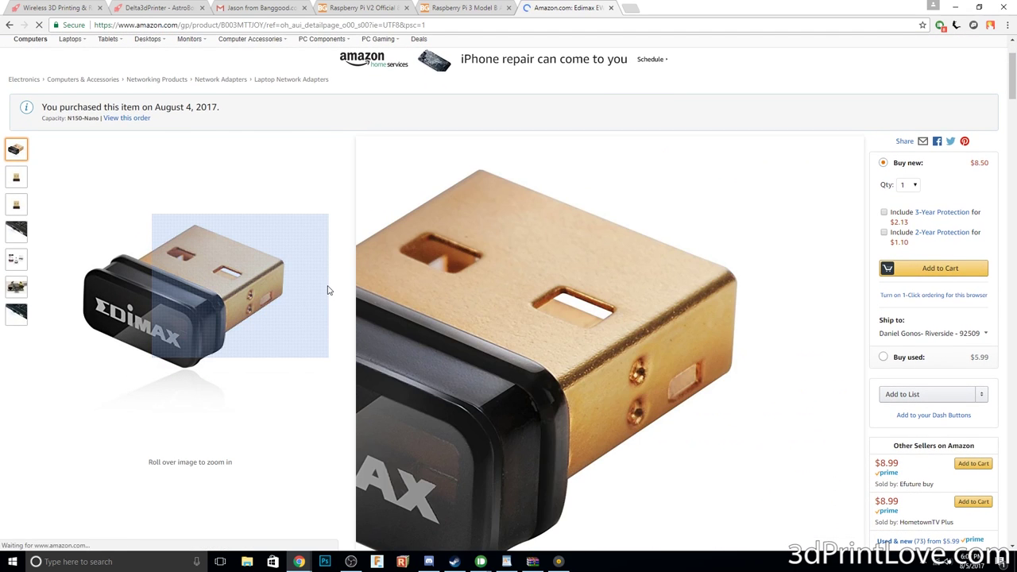
scroll(328, 290, down, 1)
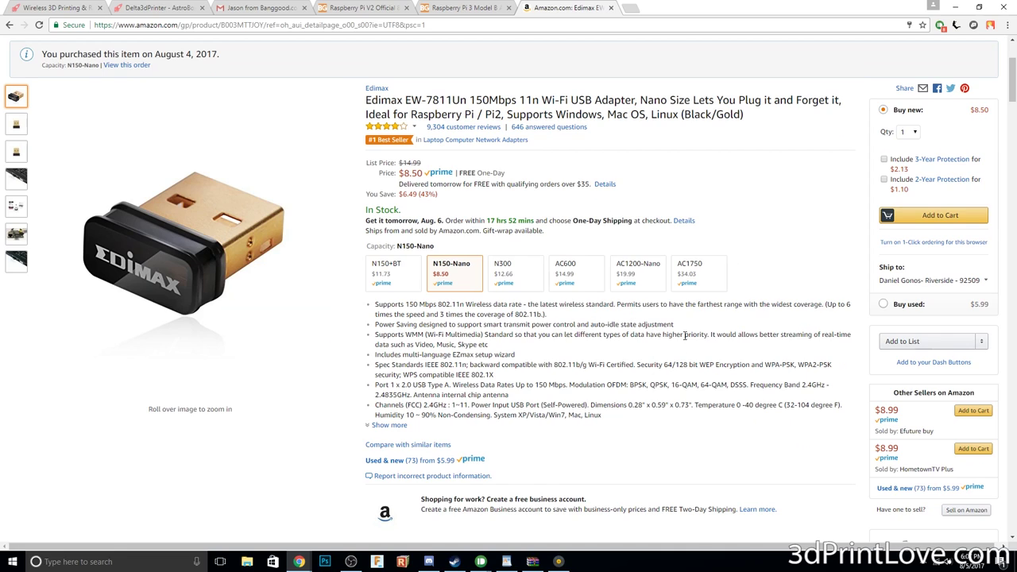
Review the Edimax N150 adapter page, then find the SanDisk 8GB micro SD card on Amazon in a new tab
click(629, 9)
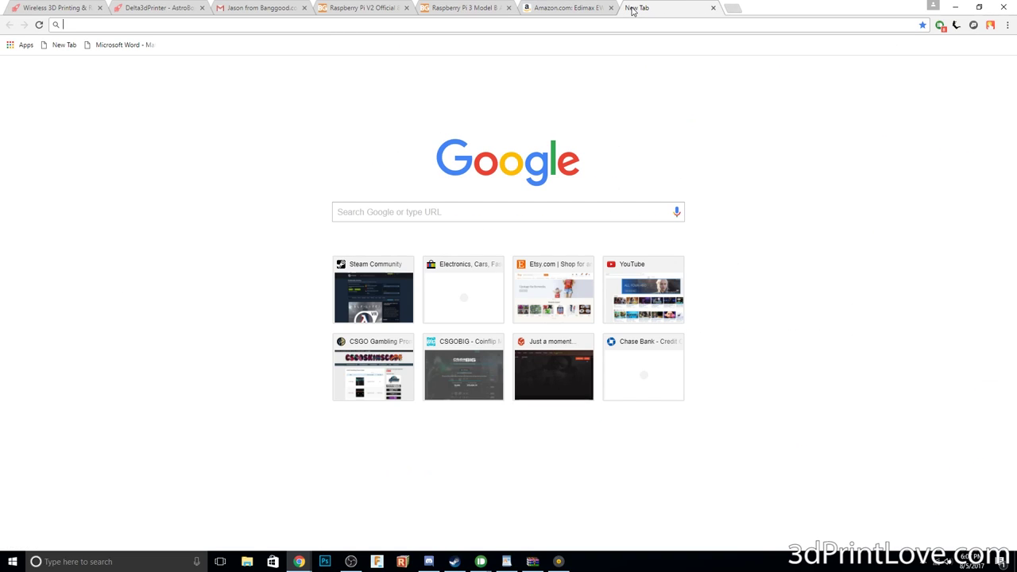
text(ama)
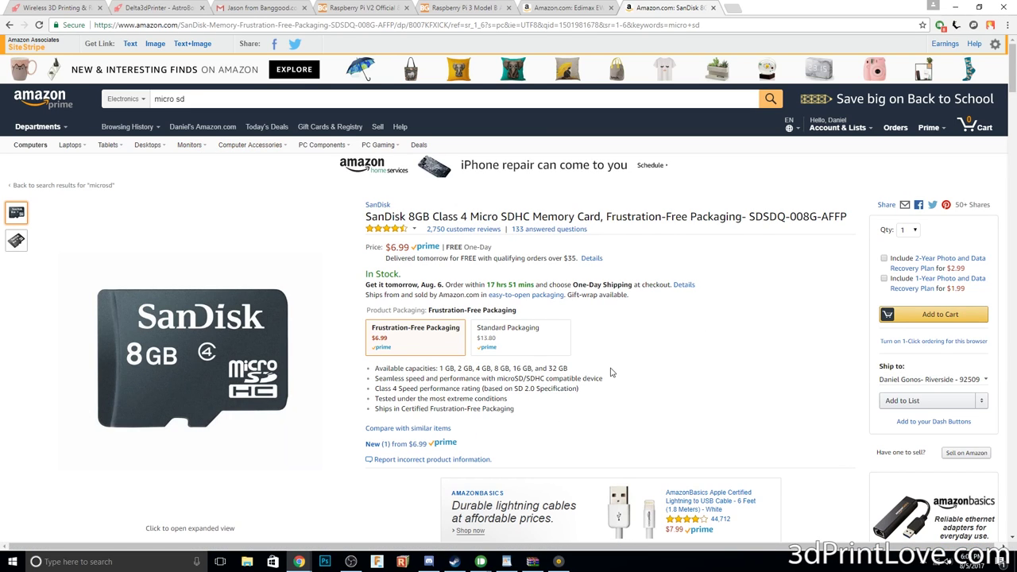
scroll(643, 356, down, 3)
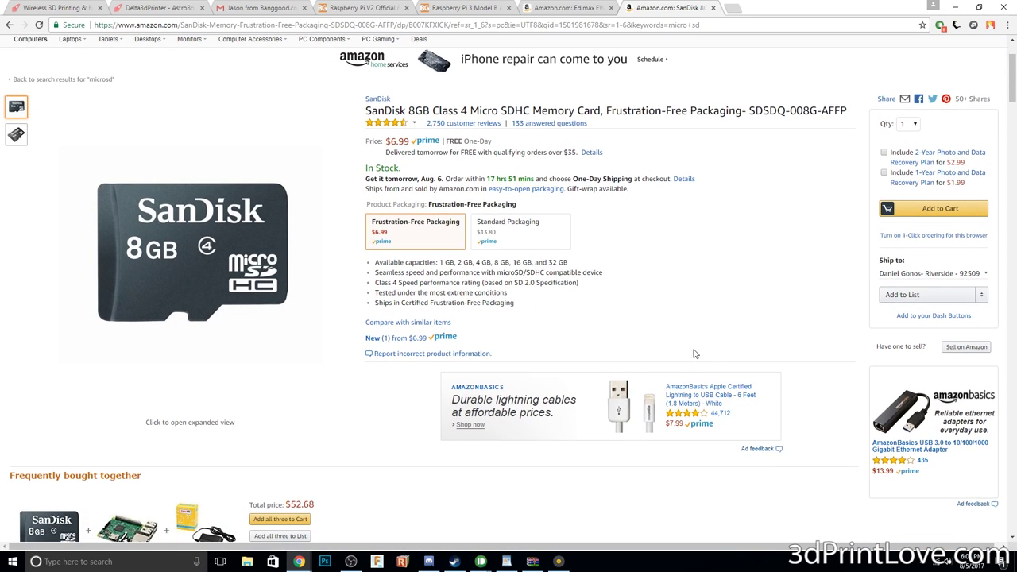
scroll(693, 354, up, 1)
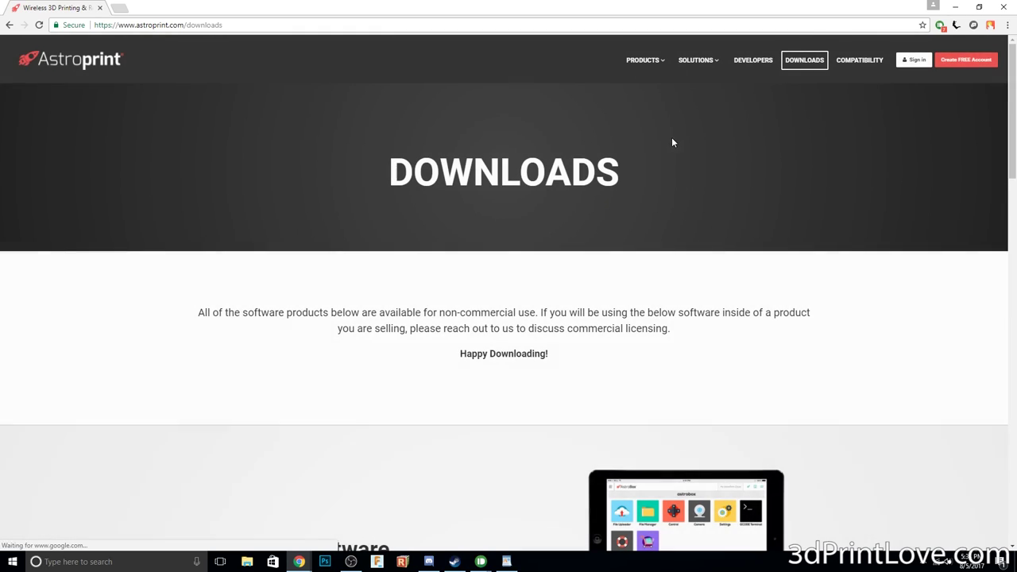
Download the AstroBox Raspberry Pi 0.10(8) ZIP after accepting the Personal Use License
scroll(652, 163, down, 6)
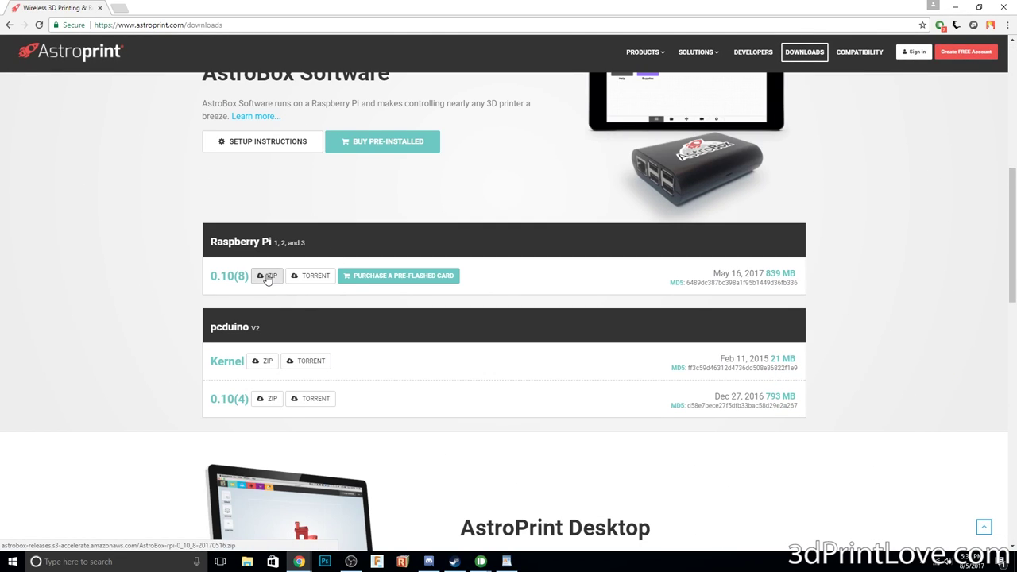
click(268, 278)
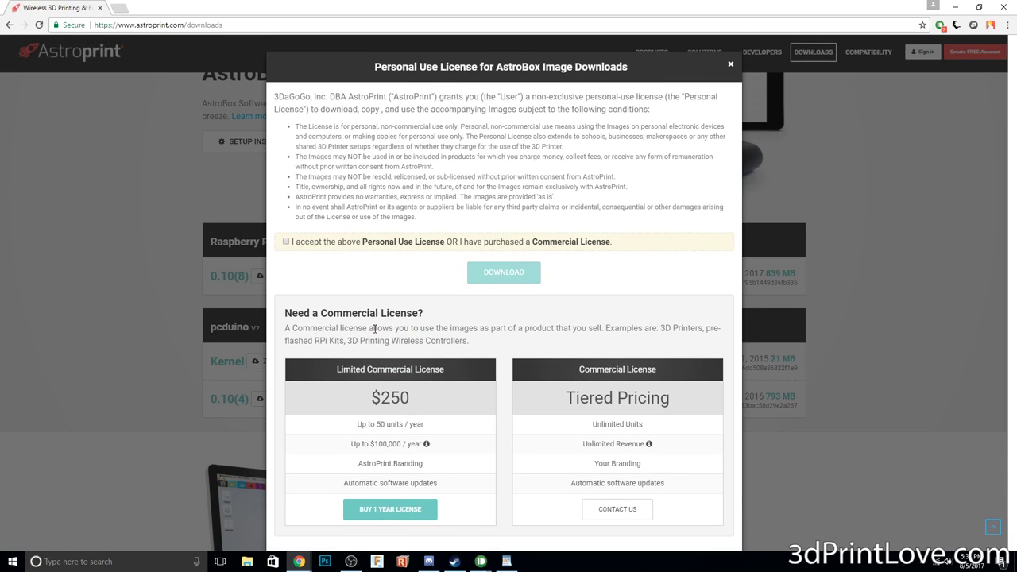
scroll(375, 328, down, 1)
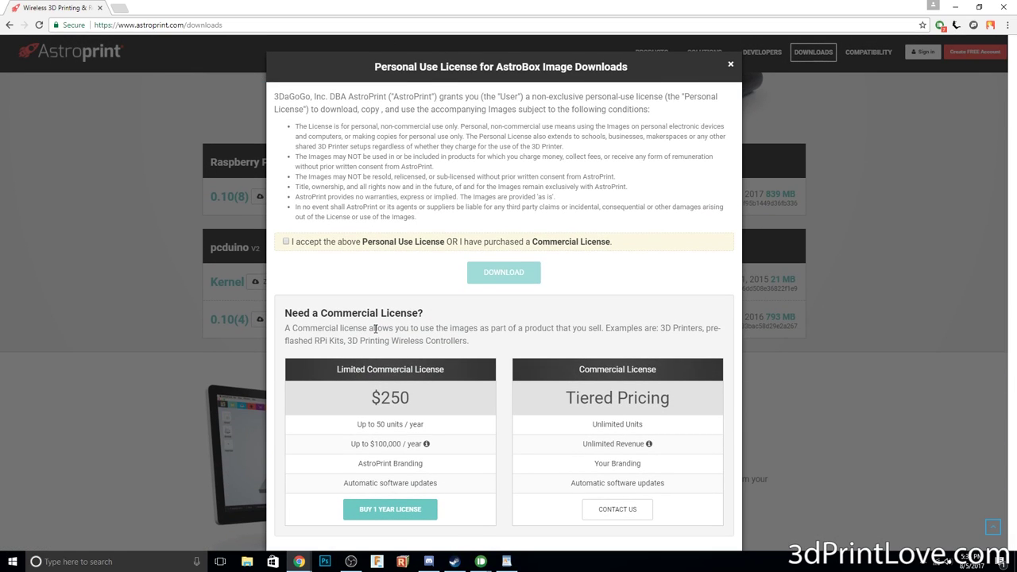
click(286, 241)
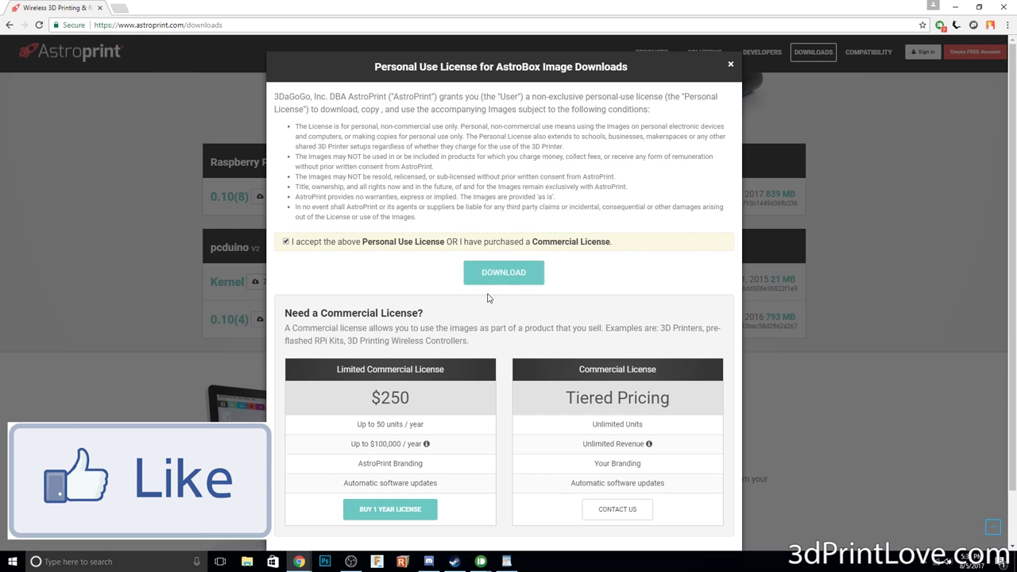
click(507, 275)
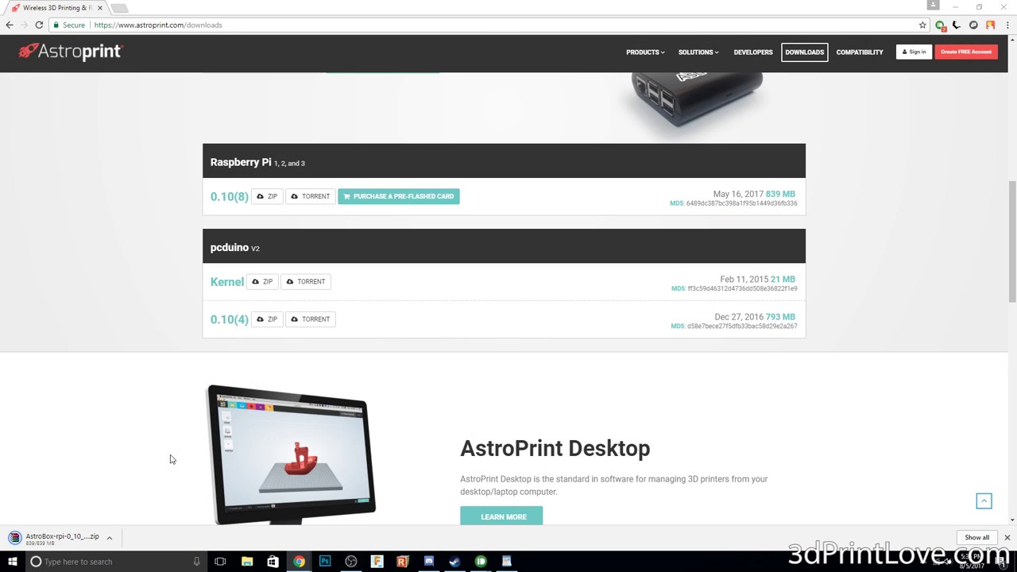
Extract the AstroBox zip with WinRAR into a same-named folder in Downloads
click(75, 538)
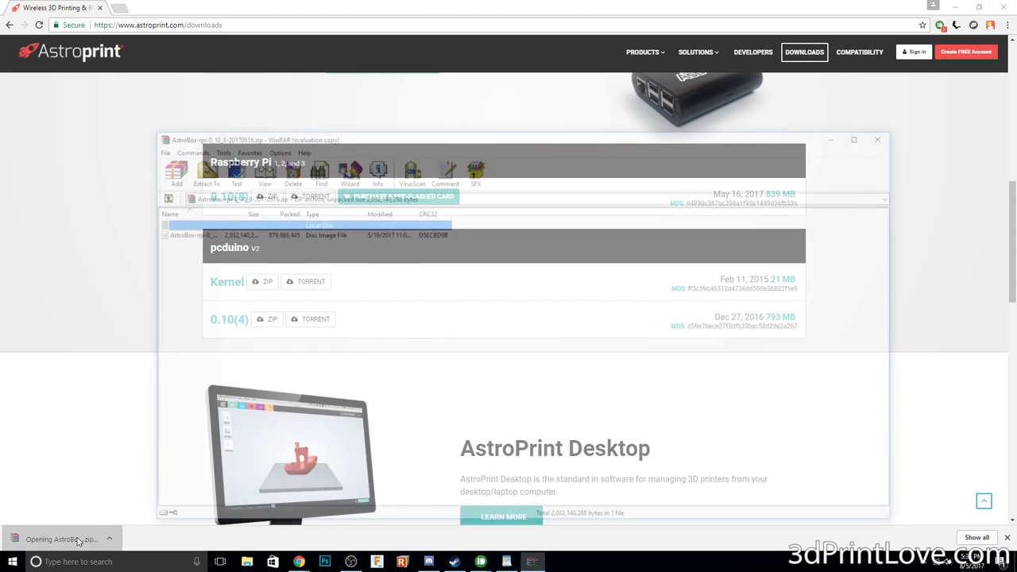
click(198, 169)
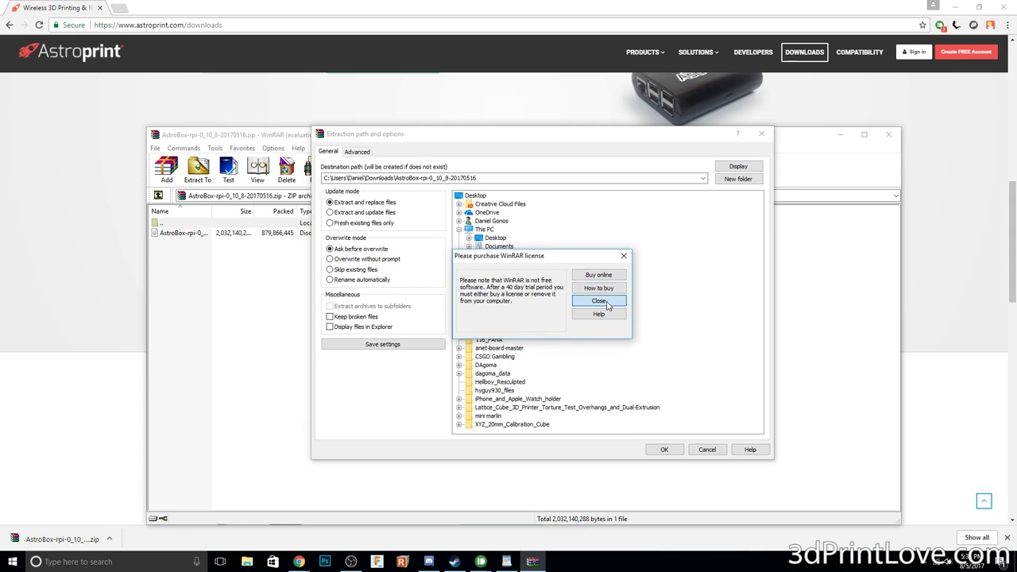
click(599, 302)
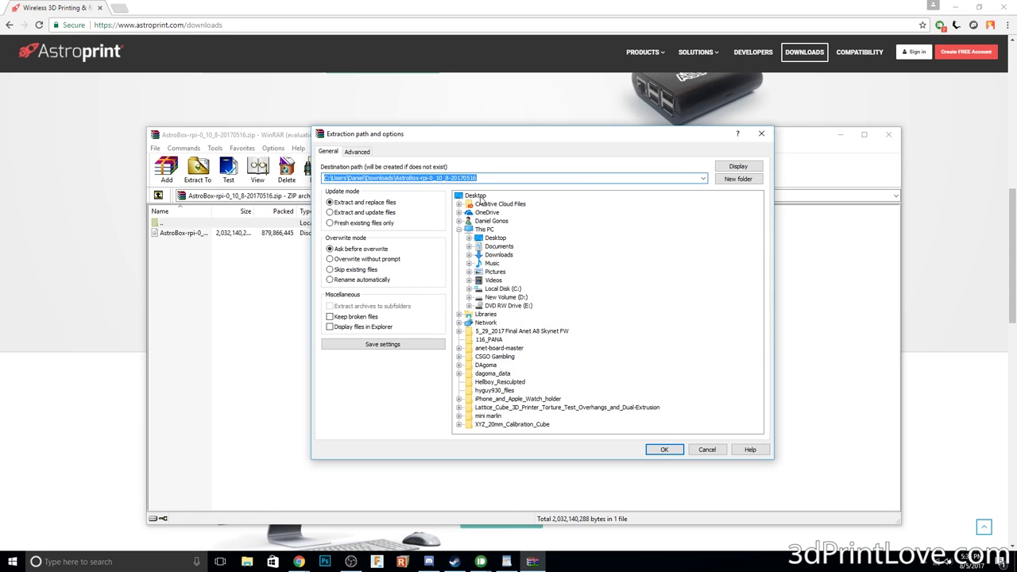
click(662, 451)
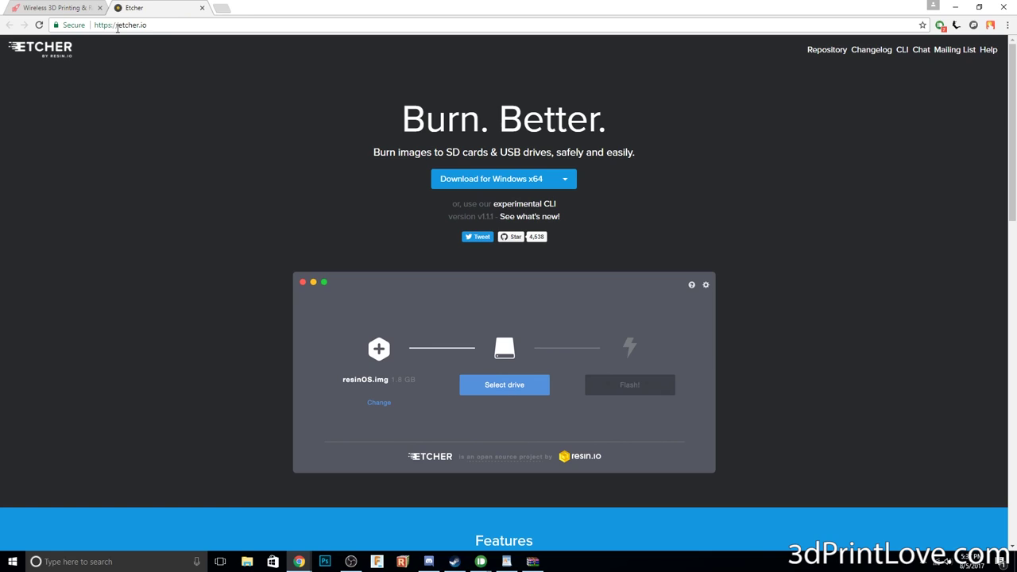
Download Etcher 1.1.1 for Windows x64 from etcher.io and launch it
drag(118, 26, 186, 26)
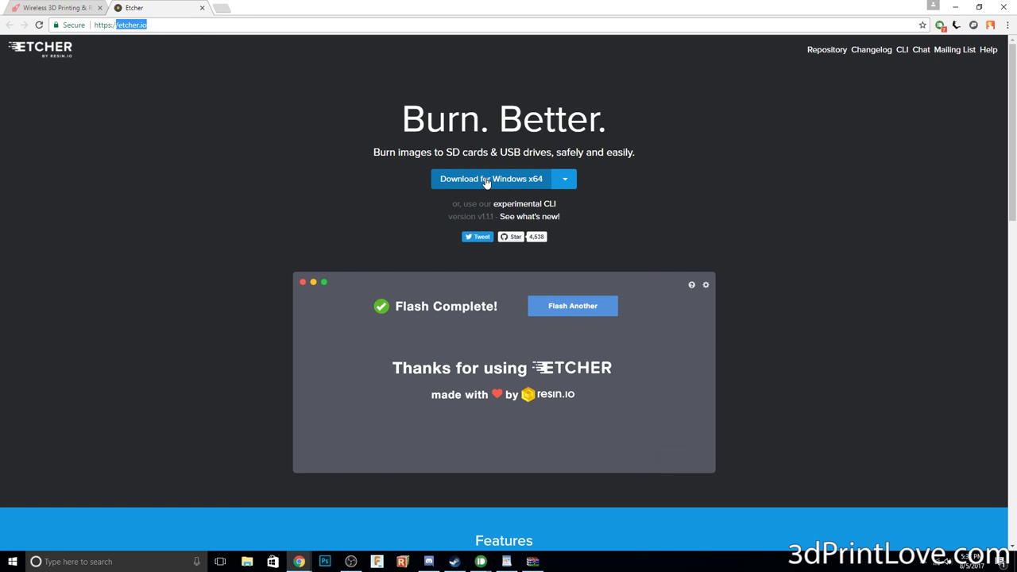
click(524, 183)
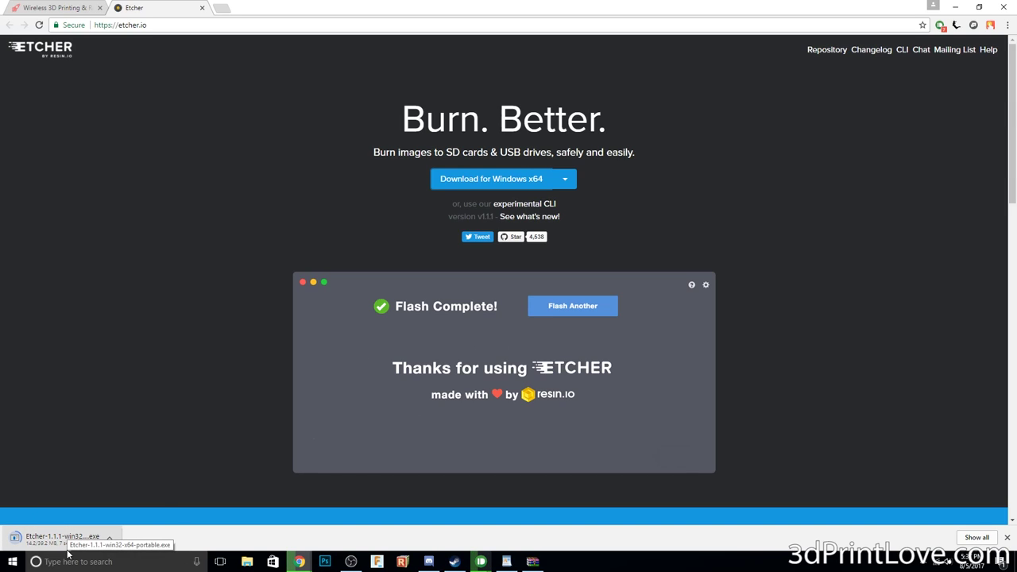
click(63, 541)
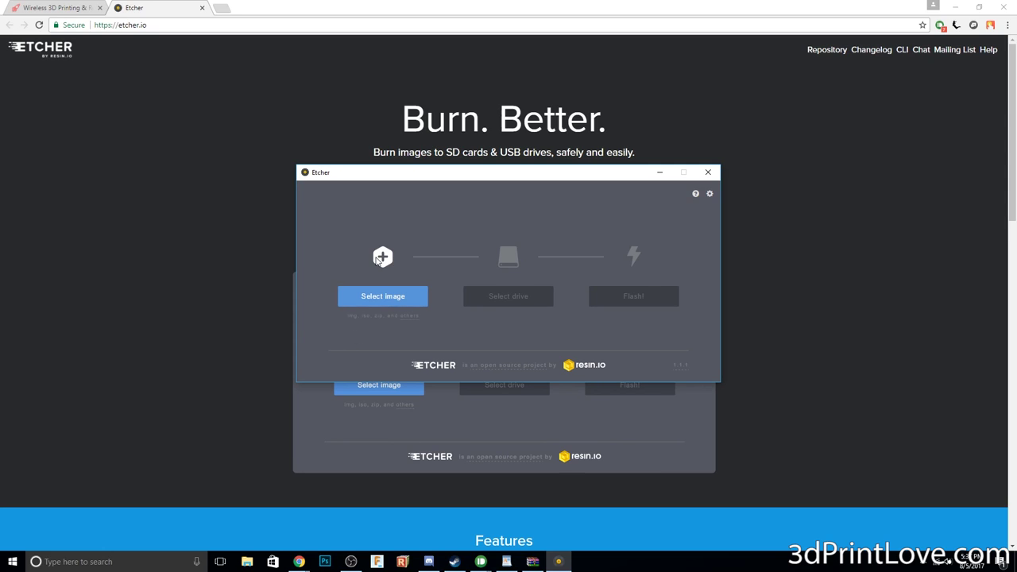
Flash AstroBox-rpi-0_10_8-20170516.img from the Desktop to the SD card with Etcher
click(381, 306)
scroll(347, 270, up, 2)
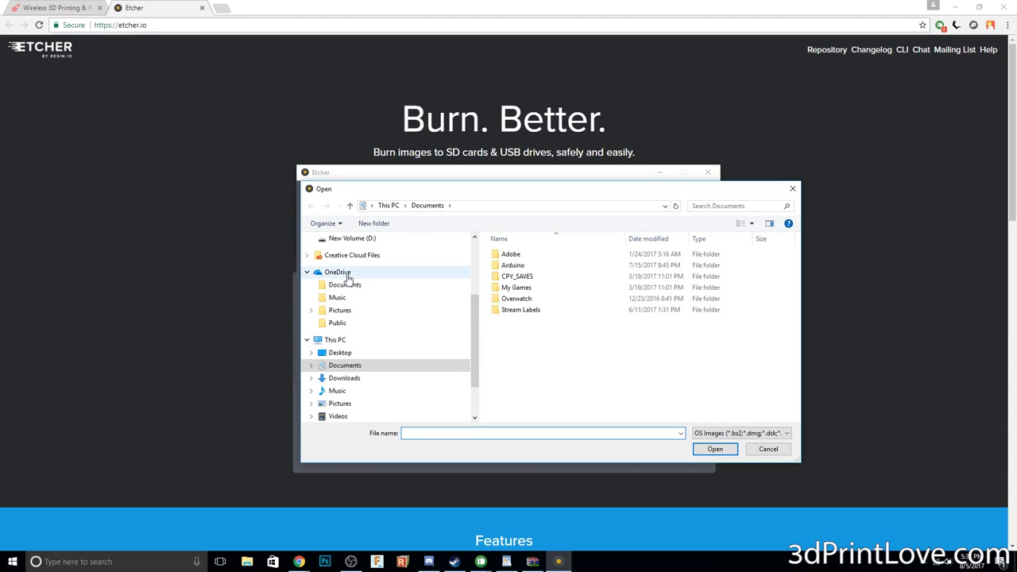
scroll(348, 275, up, 4)
click(342, 261)
scroll(584, 315, down, 2)
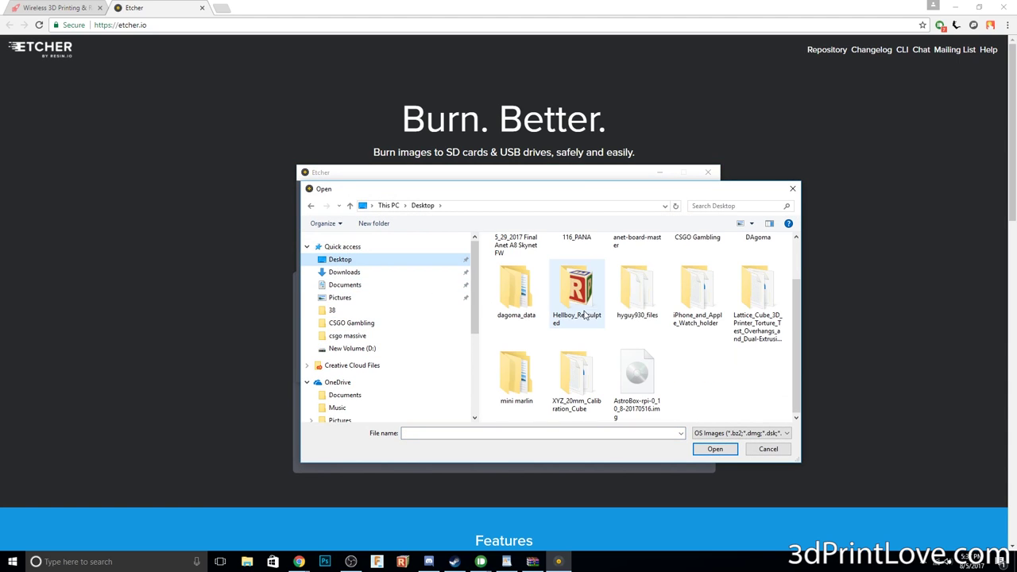
double_click(637, 378)
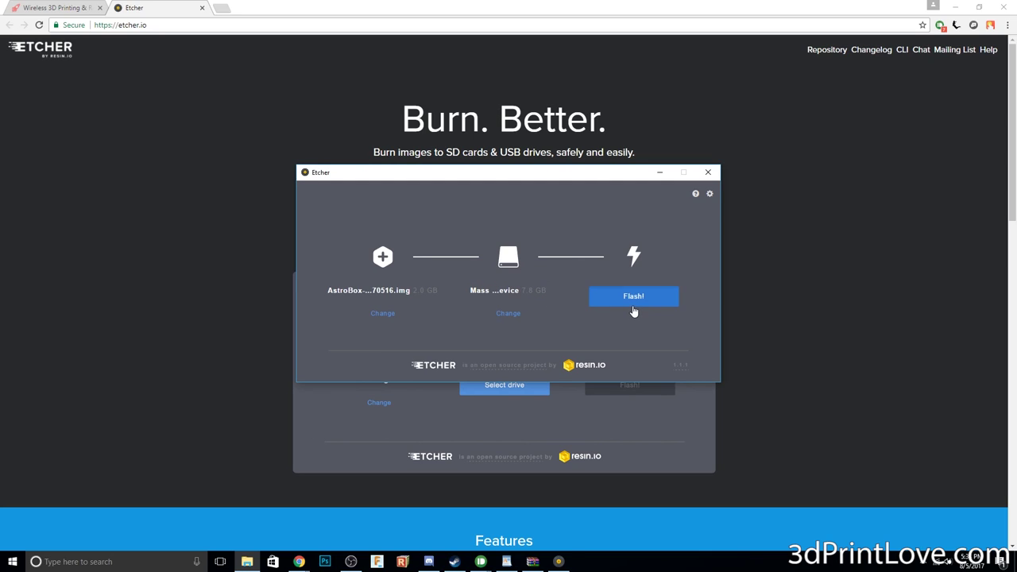
click(634, 301)
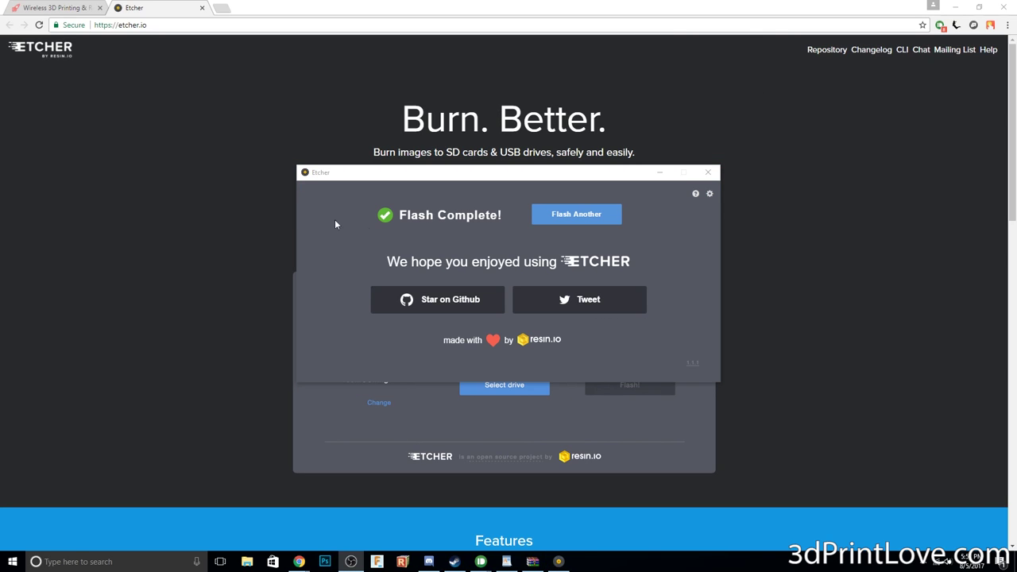
click(480, 214)
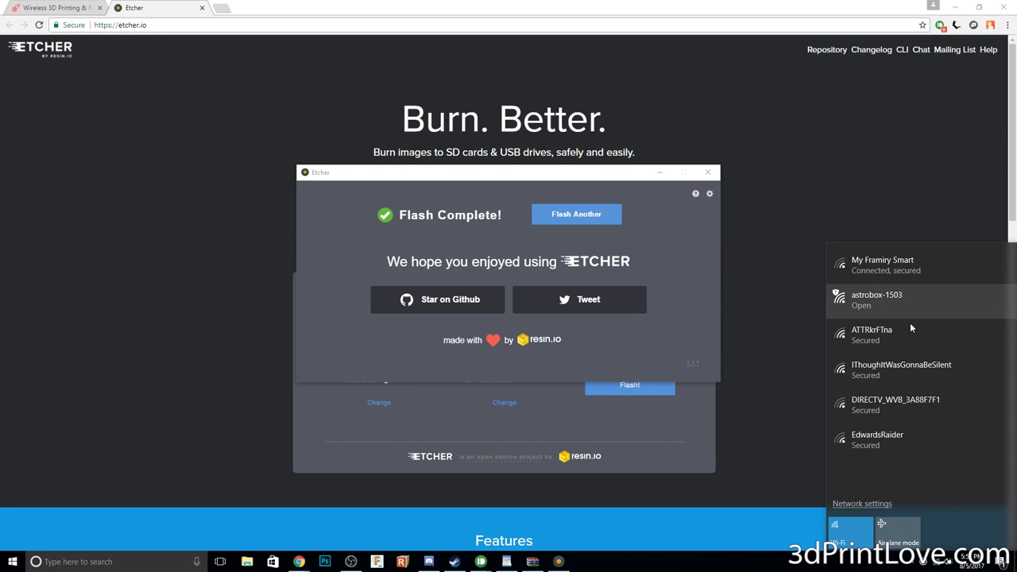
Connect the PC to the open astrobox-1503 Wi-Fi network and return to Chrome's address bar
click(763, 477)
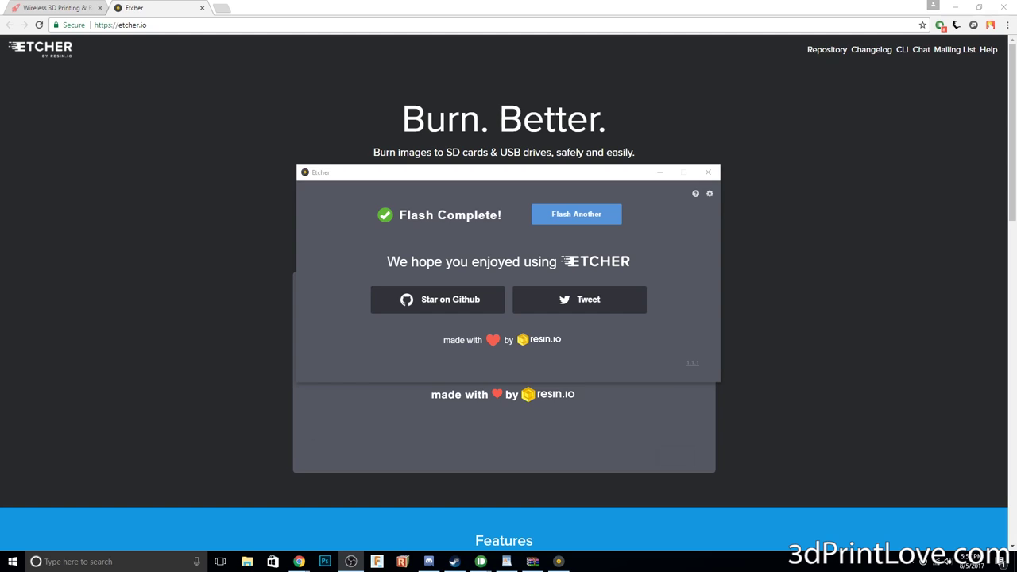
click(939, 563)
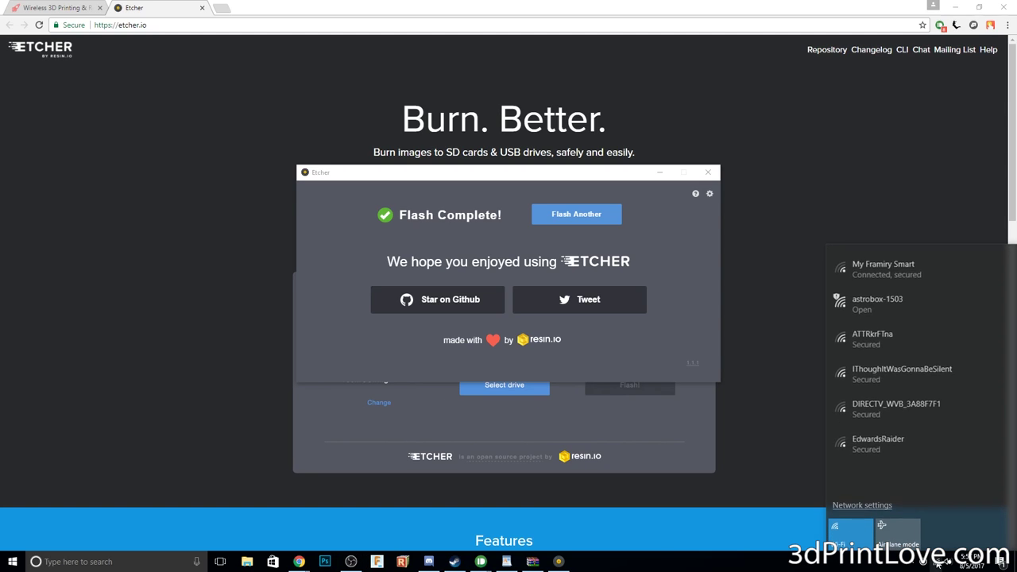
click(896, 301)
click(951, 375)
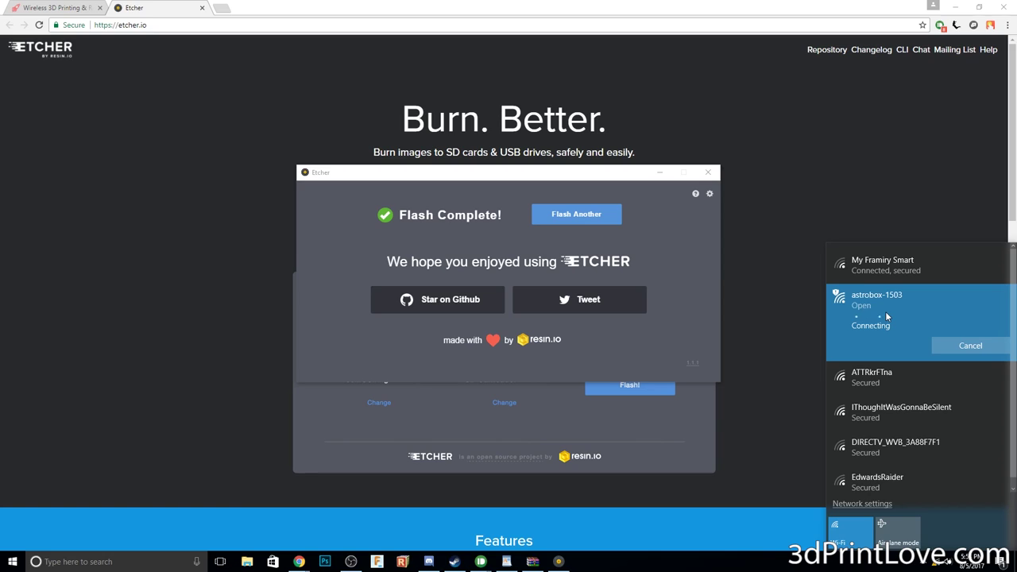
click(383, 26)
click(383, 25)
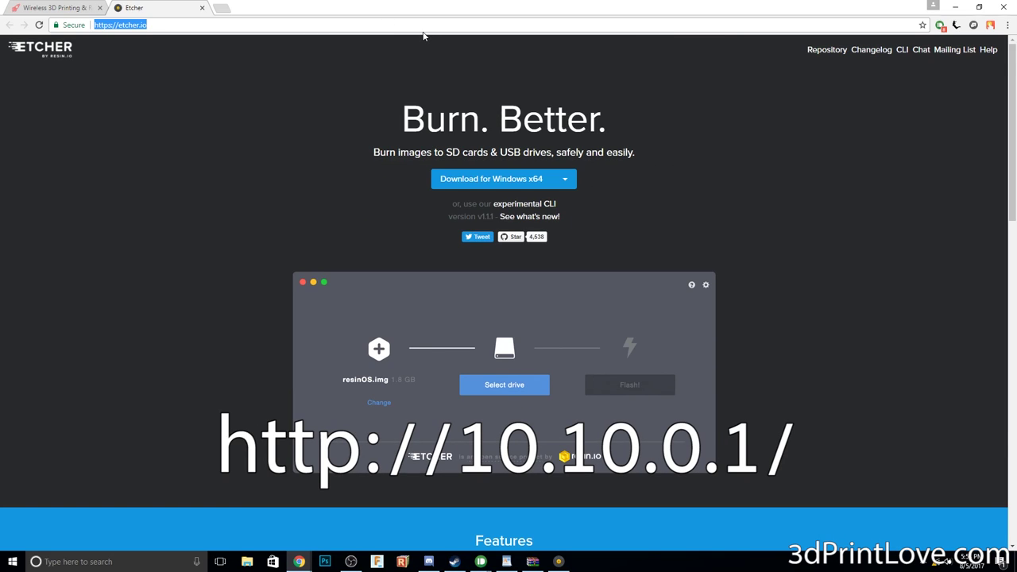
text(http://10.10.0.1/)
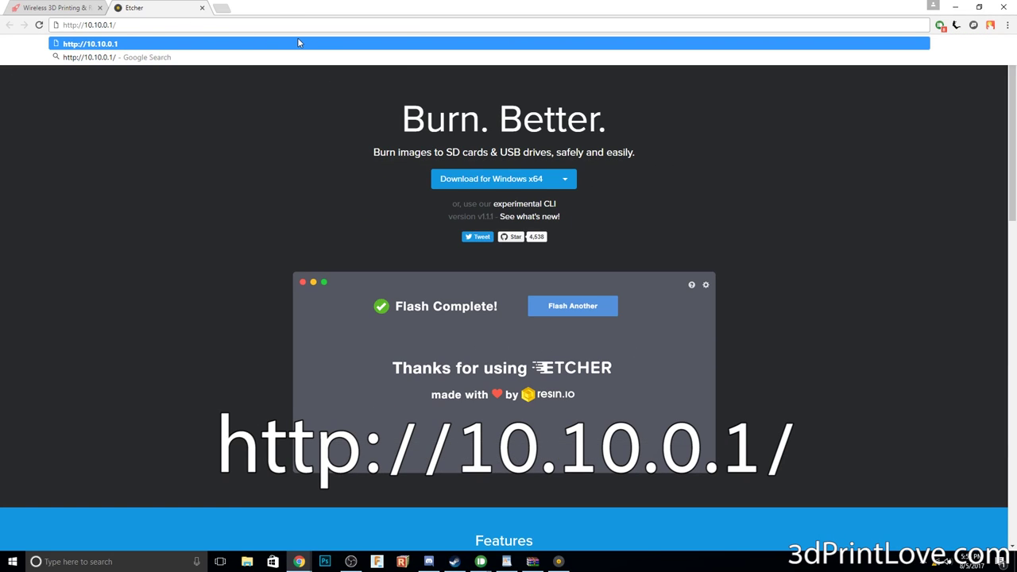
key(Return)
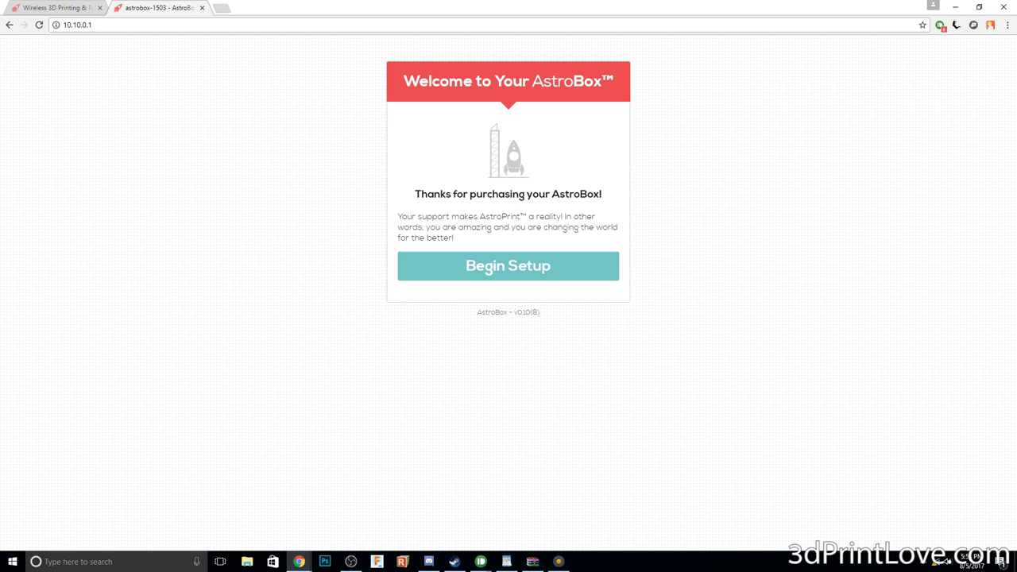
click(506, 275)
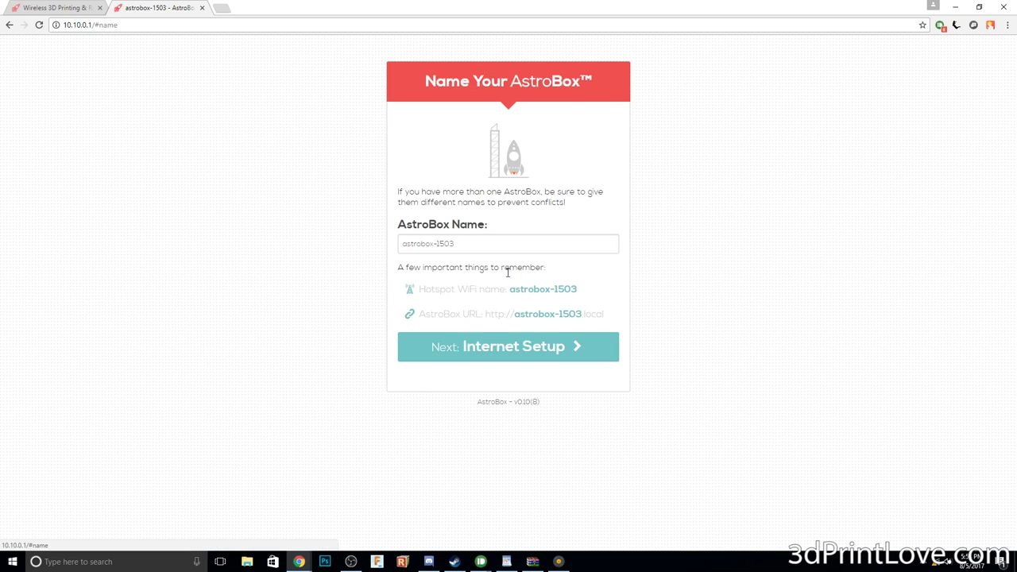
Rename the AstroBox to Delta3dPrinter and proceed to Internet Setup
drag(480, 244, 368, 240)
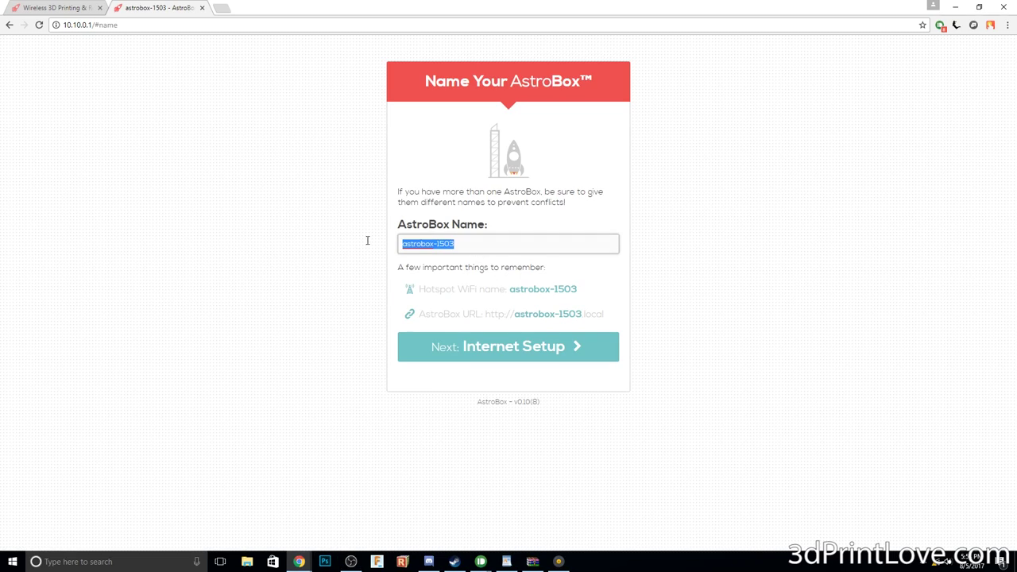
text(Delta3d)
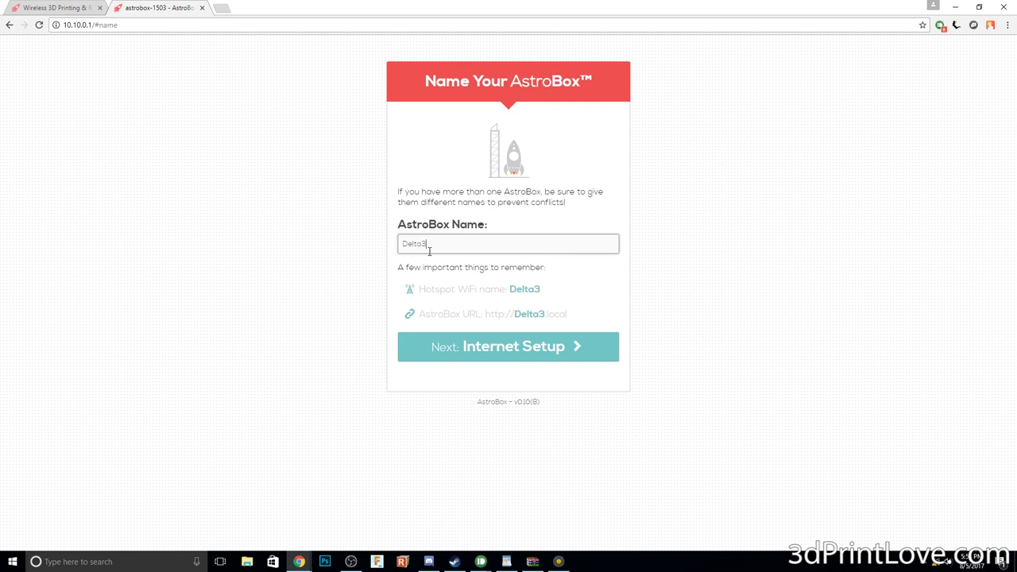
text(Printer)
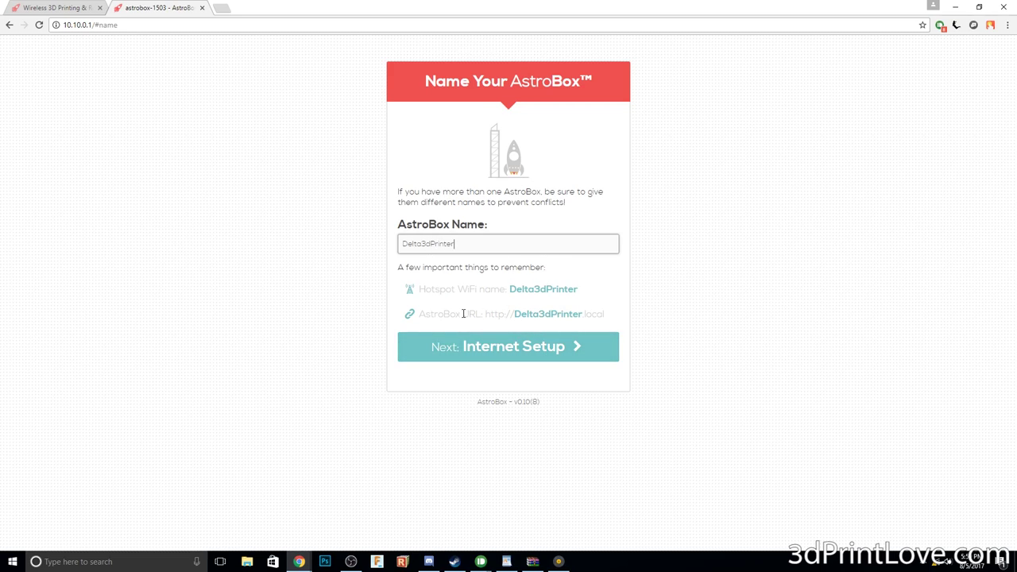
click(525, 349)
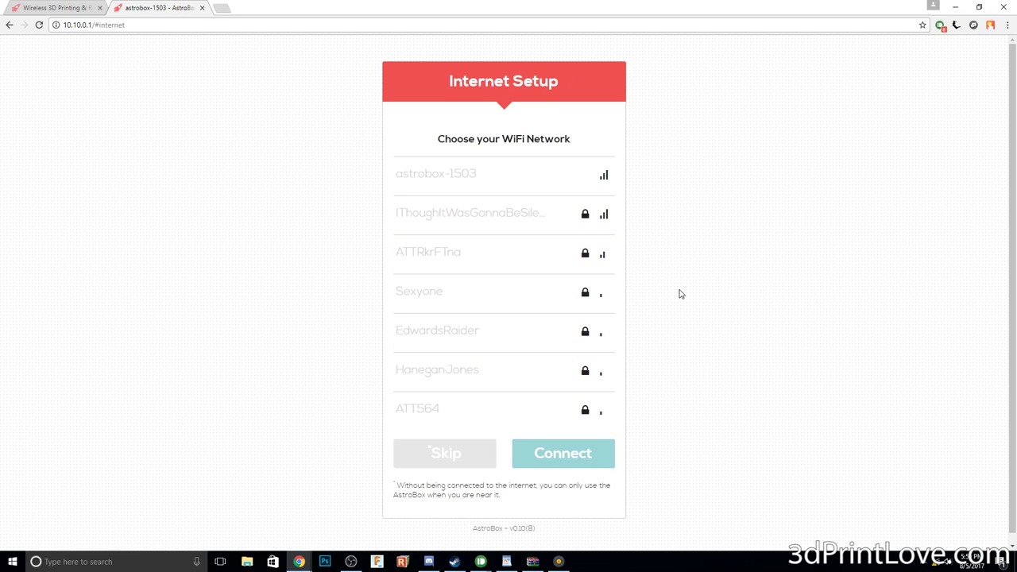
Connect the AstroBox to the home Wi-Fi network by entering its password
click(483, 225)
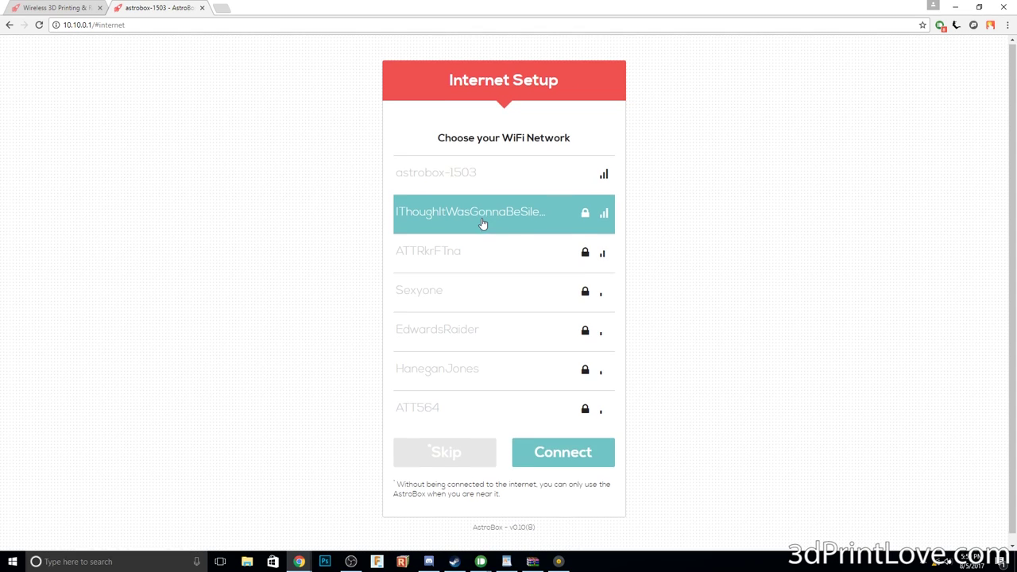
scroll(556, 270, down, 1)
click(594, 435)
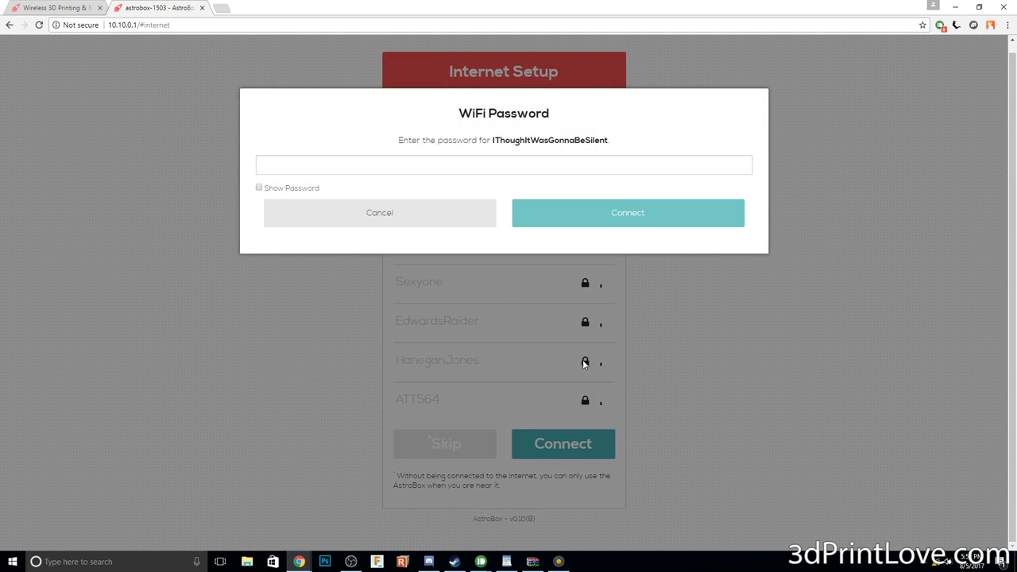
click(399, 160)
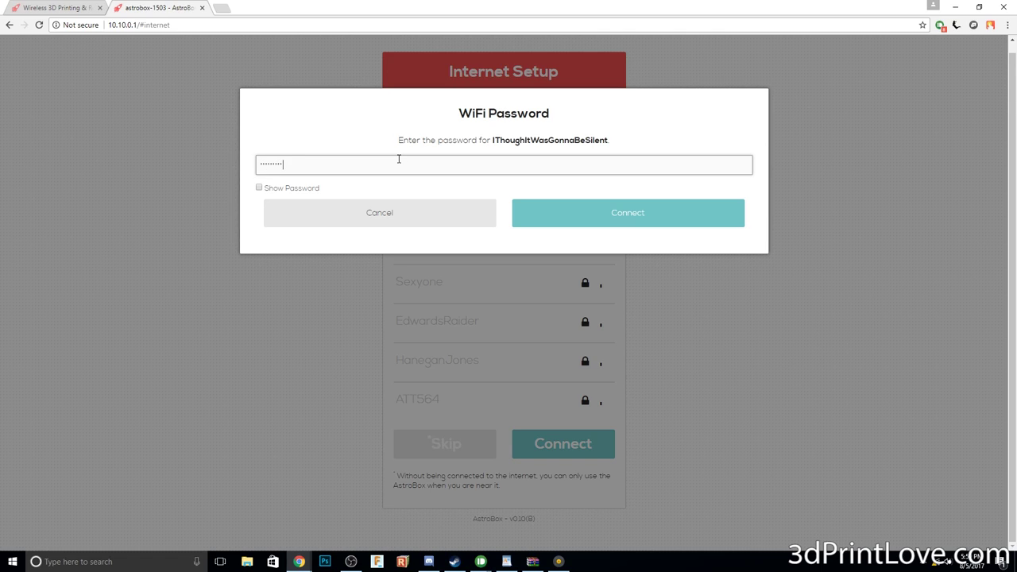
key(Return)
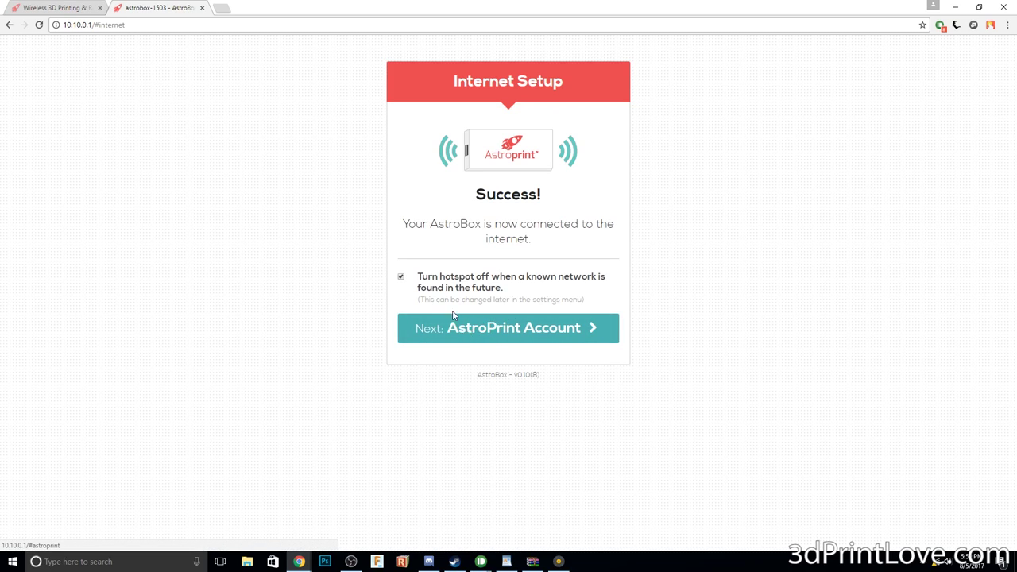
Skip the AstroPrint account sign-in and confirm the printer's USB is plugged in
click(504, 327)
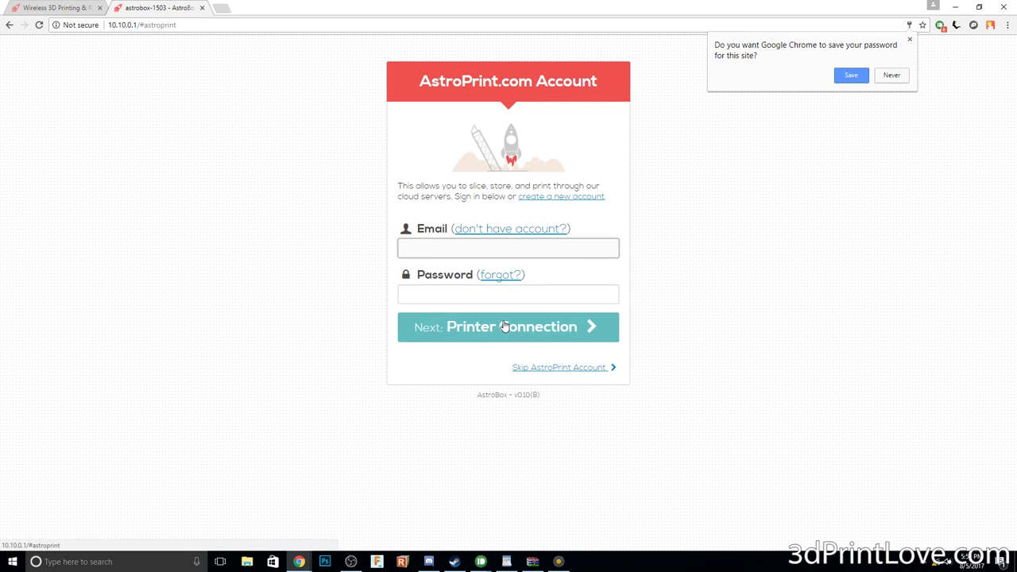
click(469, 221)
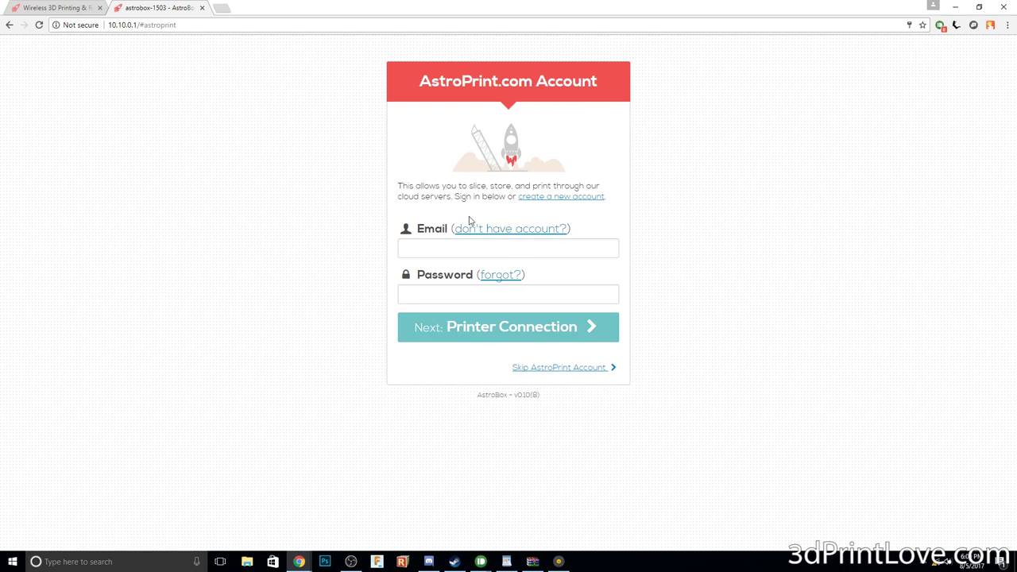
click(552, 368)
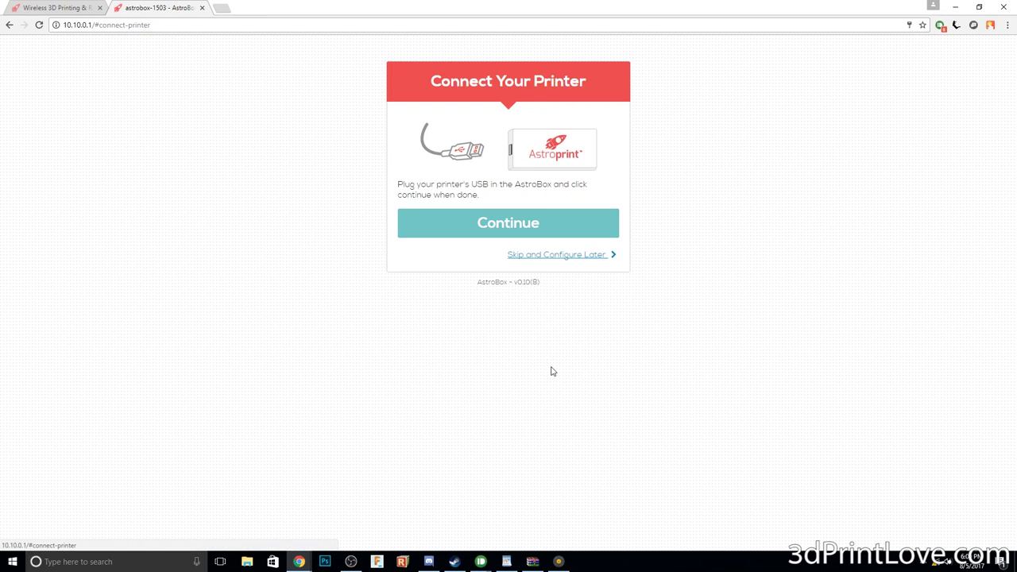
click(471, 229)
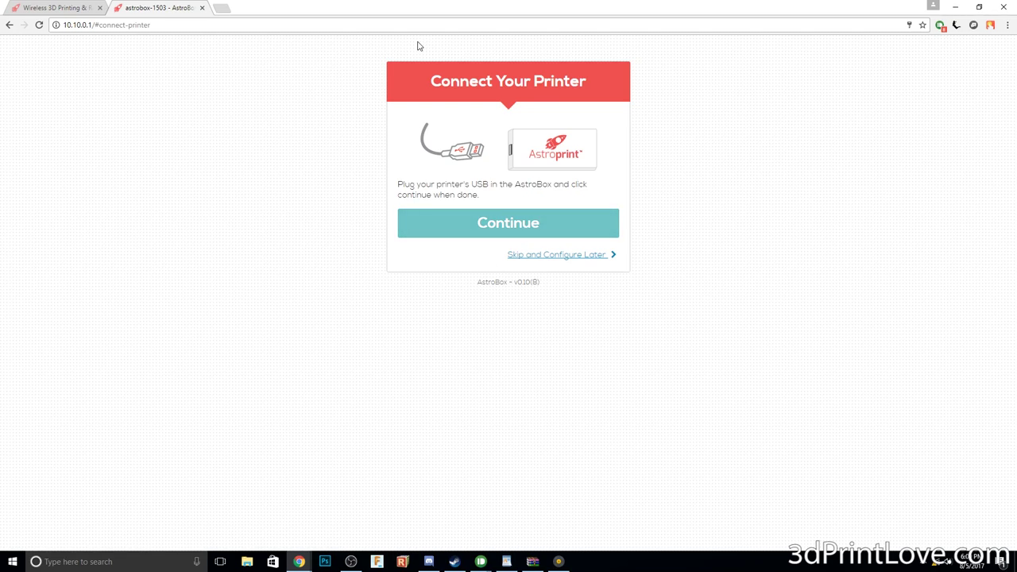
click(510, 231)
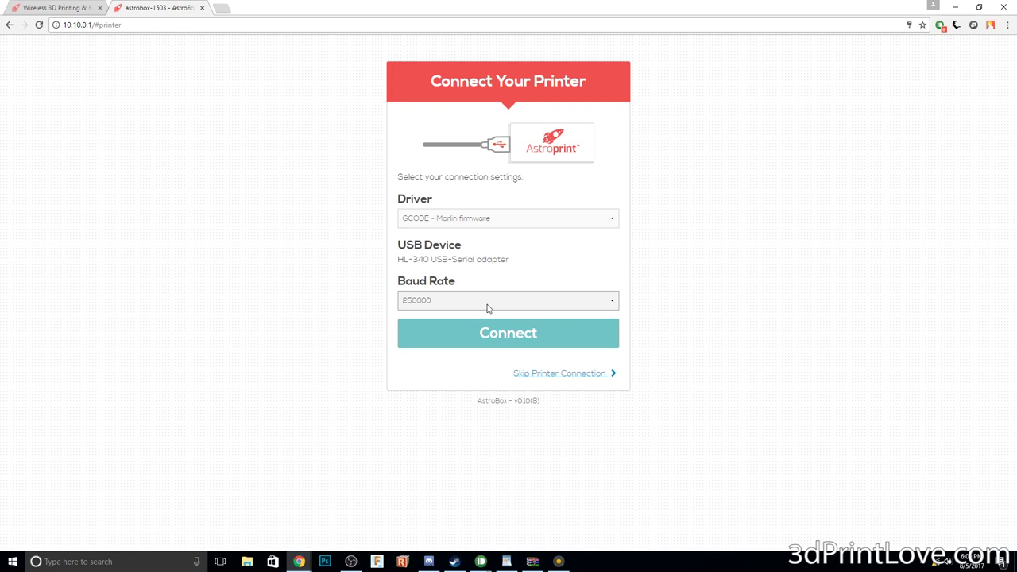
Connect to the printer using GCODE - Marlin firmware at 115200 baud
click(488, 307)
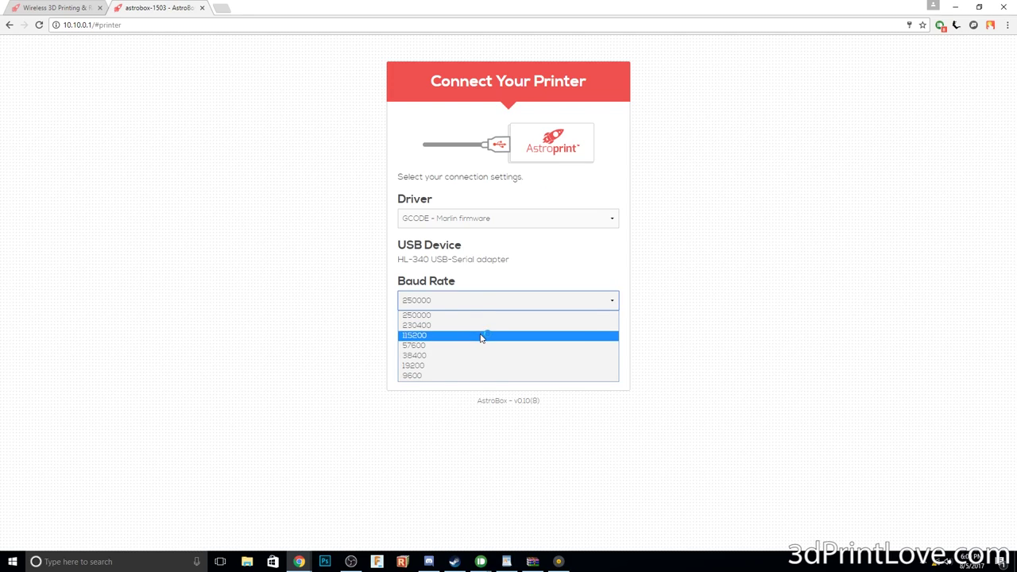
click(480, 337)
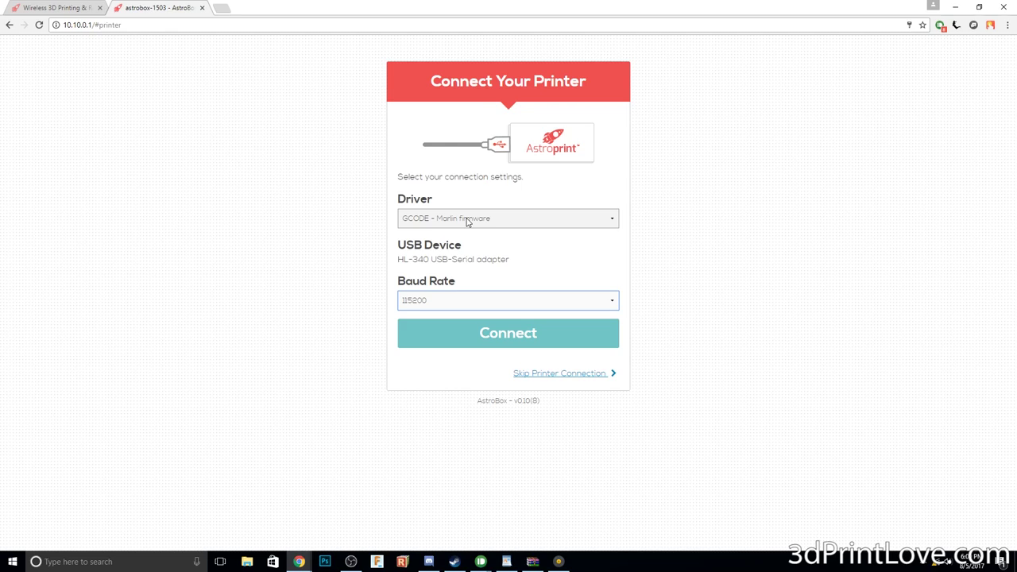
click(467, 222)
click(468, 228)
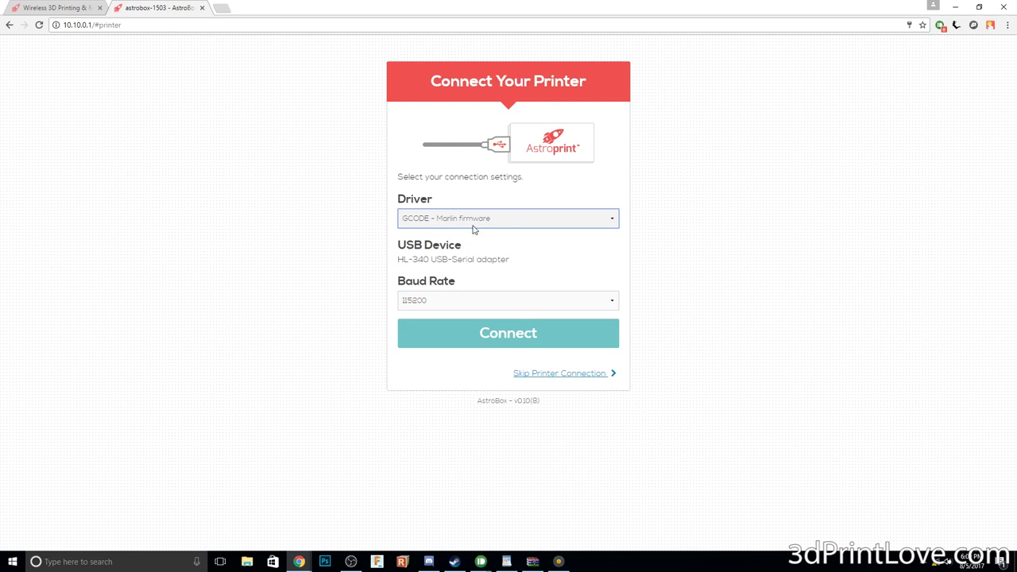
click(497, 332)
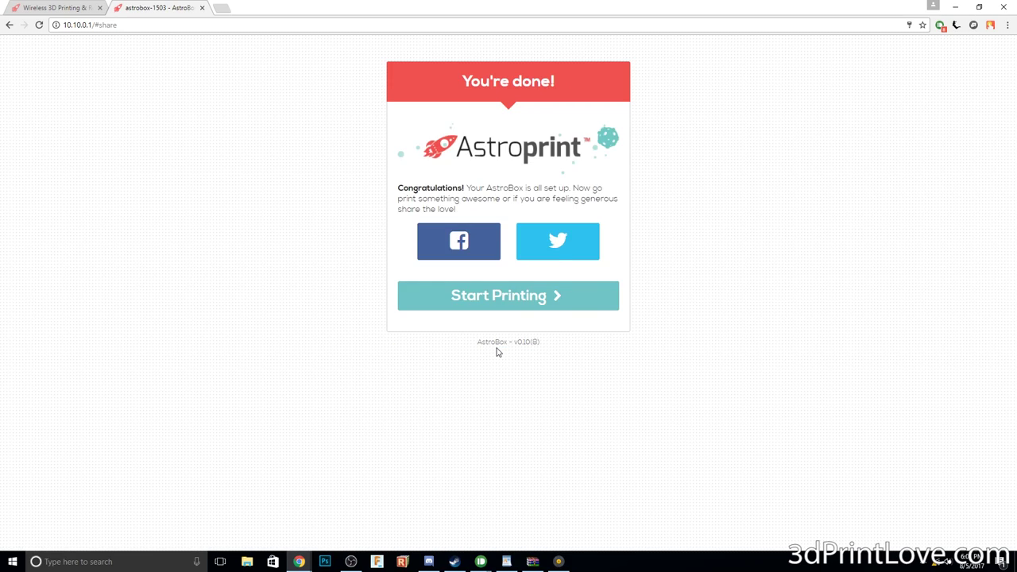
Finish AstroBox setup, then open Settings and the 3D Printer Profile page
click(519, 305)
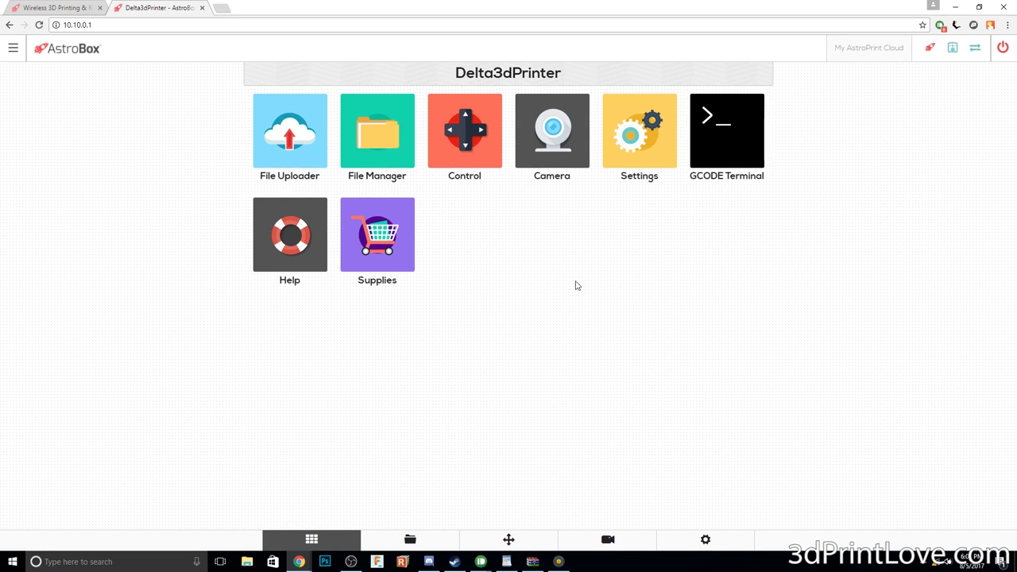
click(626, 135)
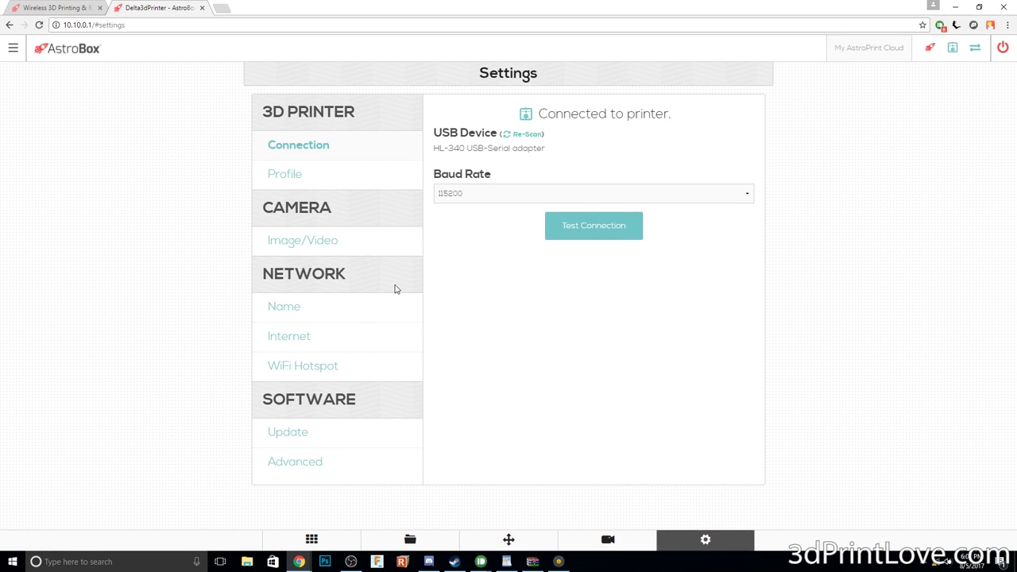
click(289, 181)
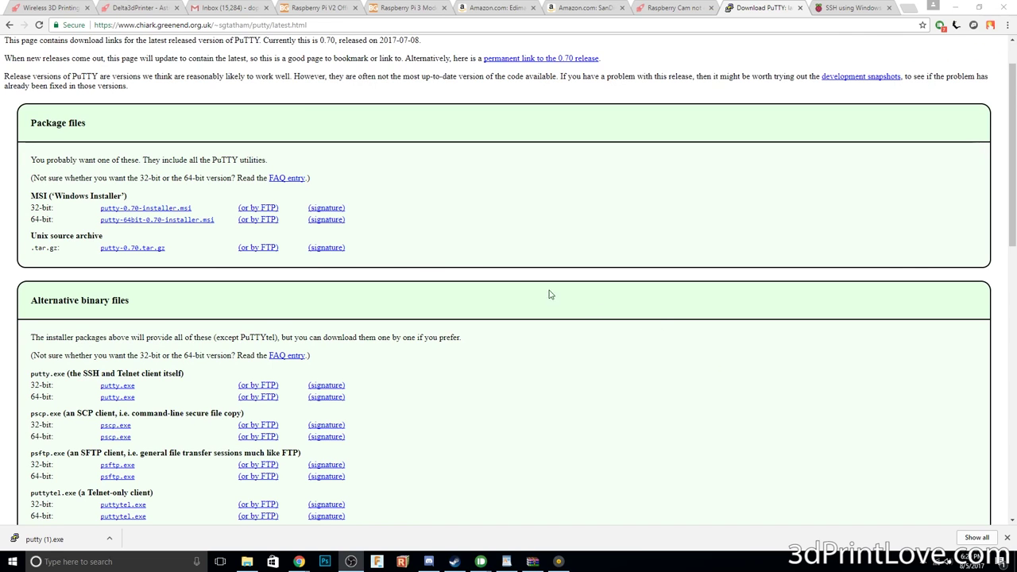
Run the downloaded putty (1).exe from Chrome's download bar
scroll(332, 229, up, 1)
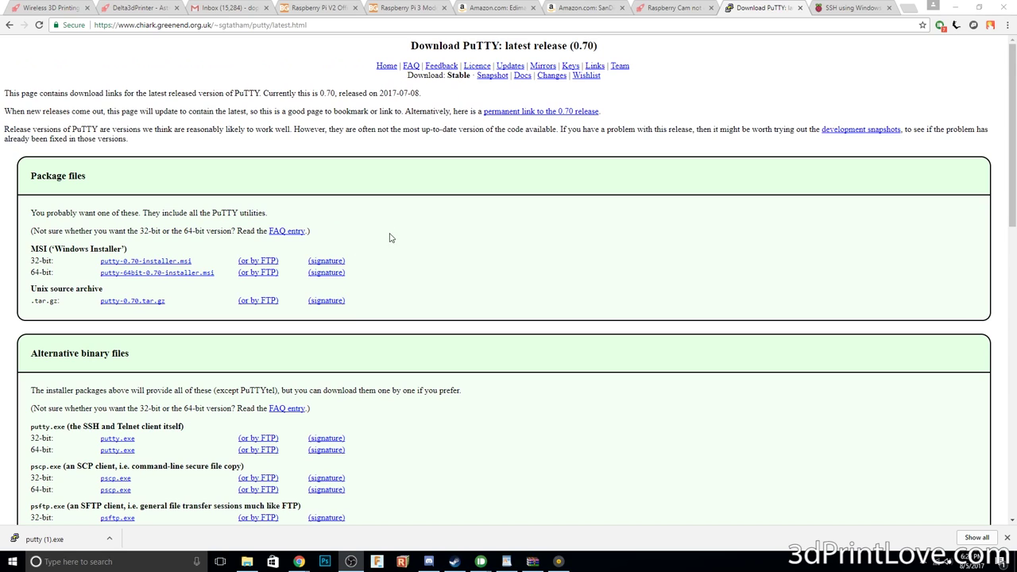
scroll(302, 261, down, 2)
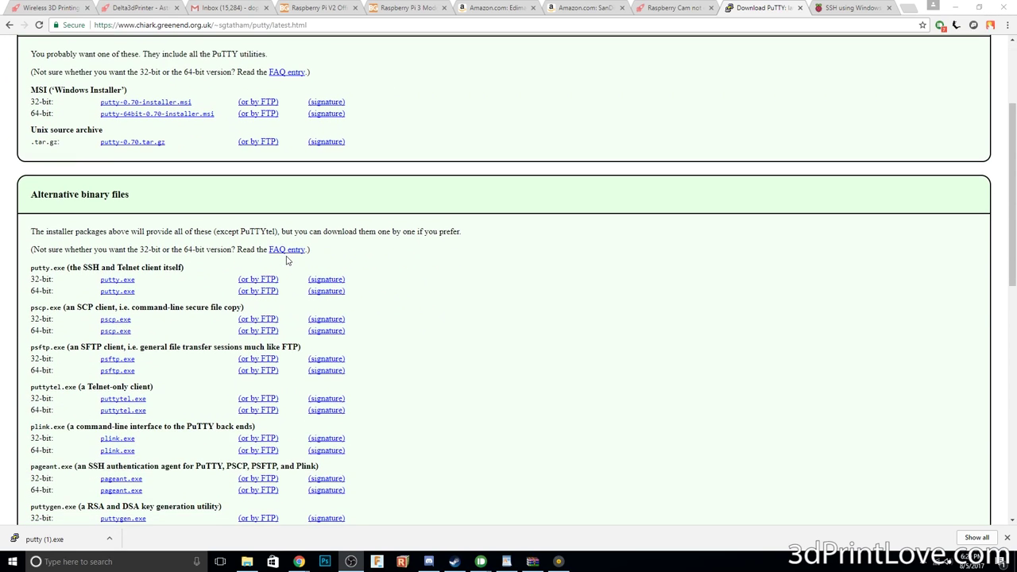
scroll(290, 251, up, 2)
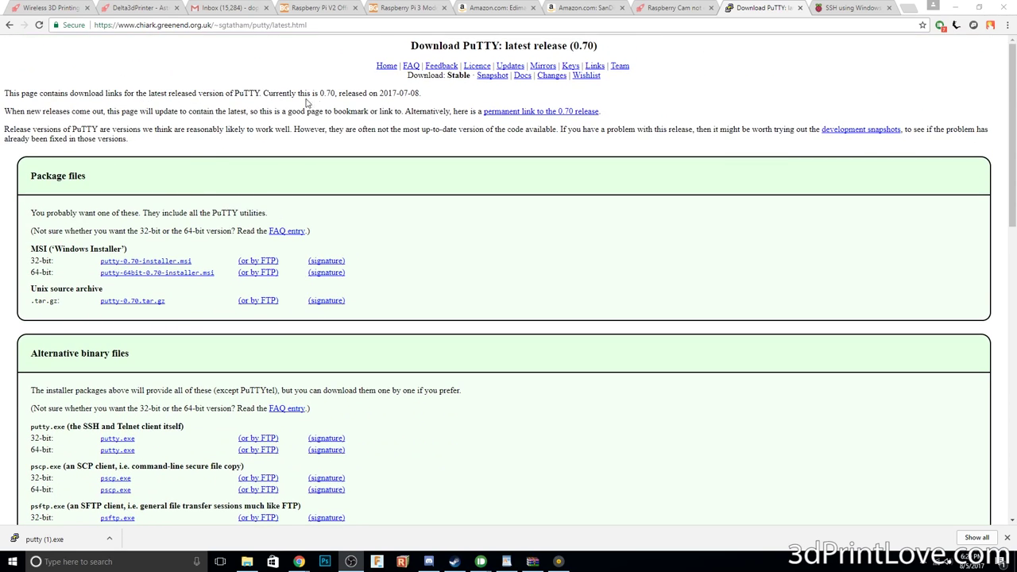
scroll(252, 241, down, 1)
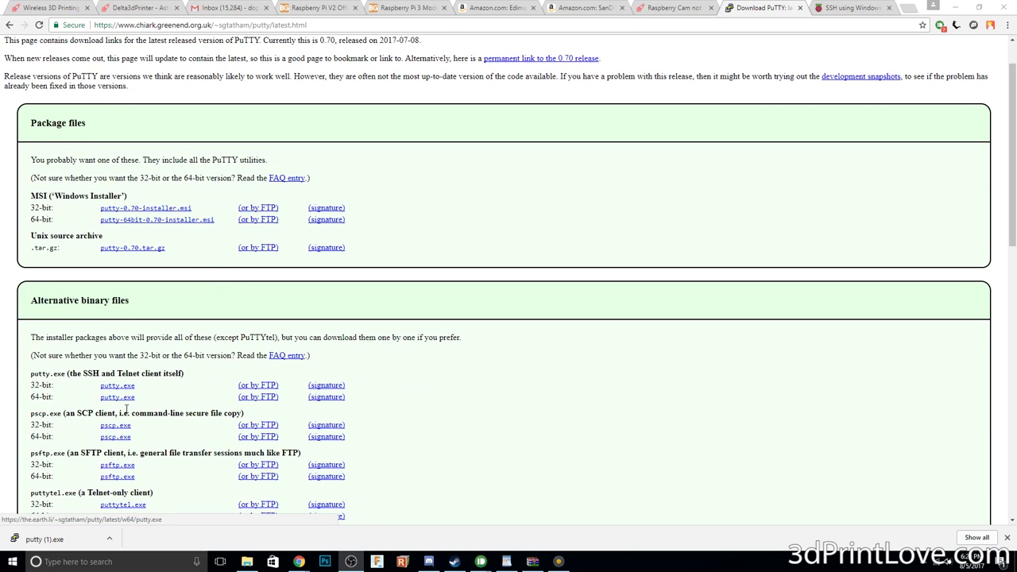
click(63, 540)
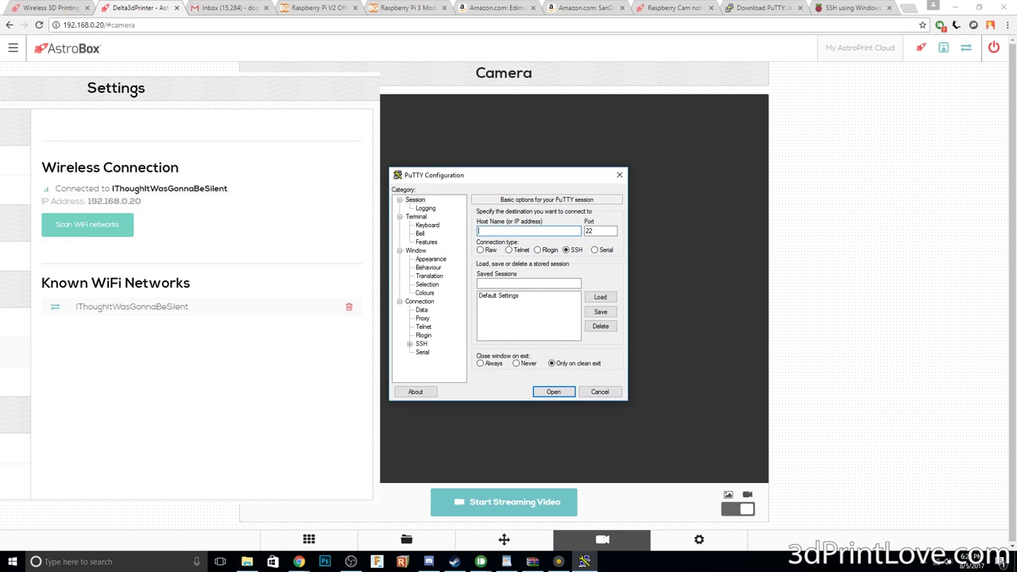
Open an SSH session to 192.168.0.20, log in as pi, and close two extra browser tabs
text(192.168.0)
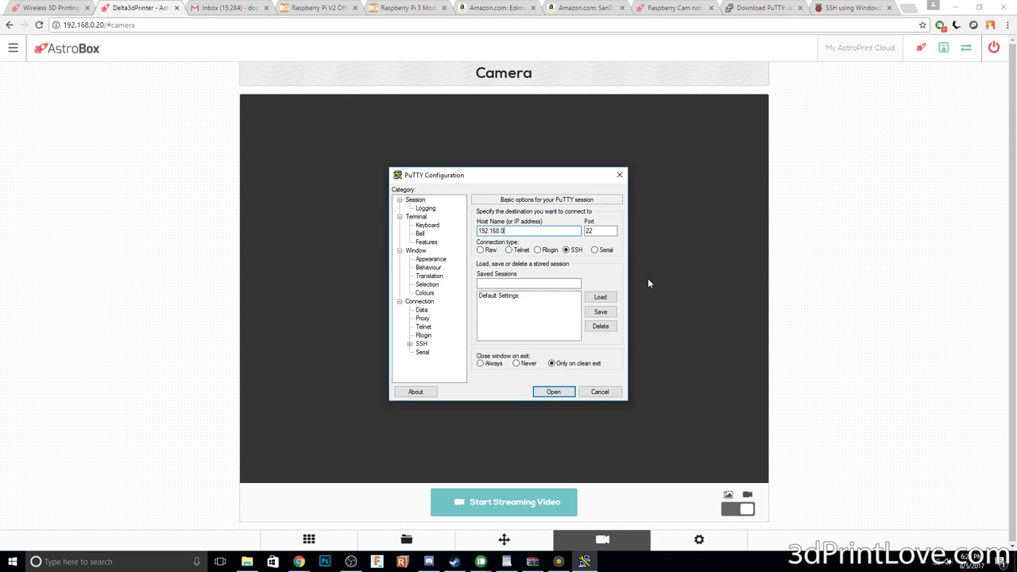
text(.20)
key(Return)
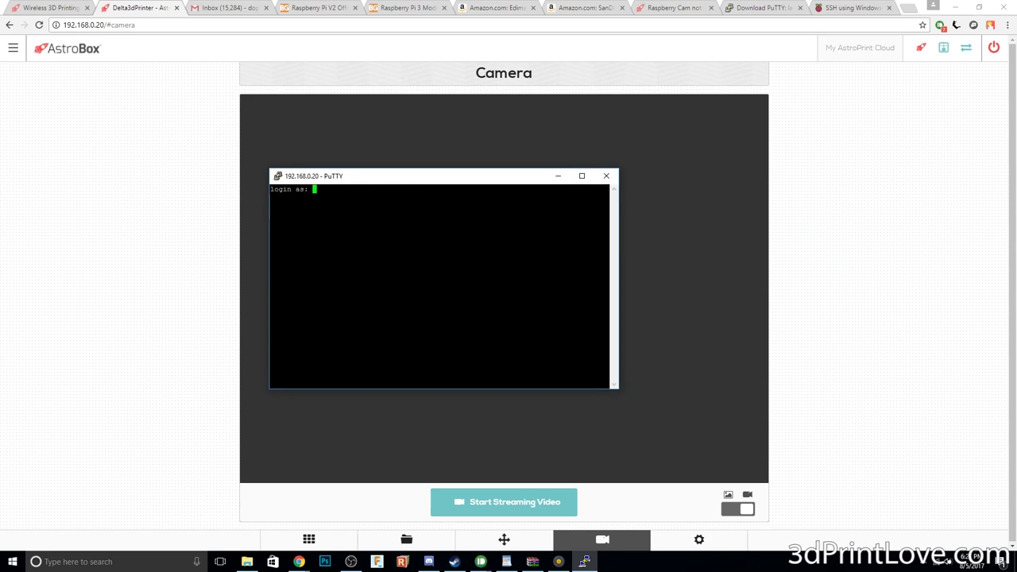
text(pi)
key(Return)
key(Return)
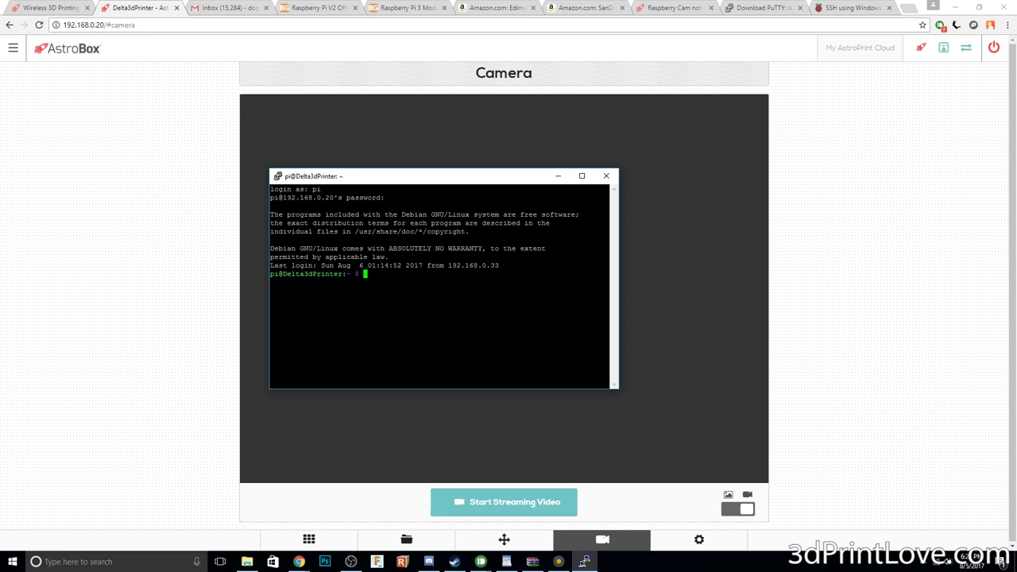
key(ctrl+w)
key(ctrl+w)
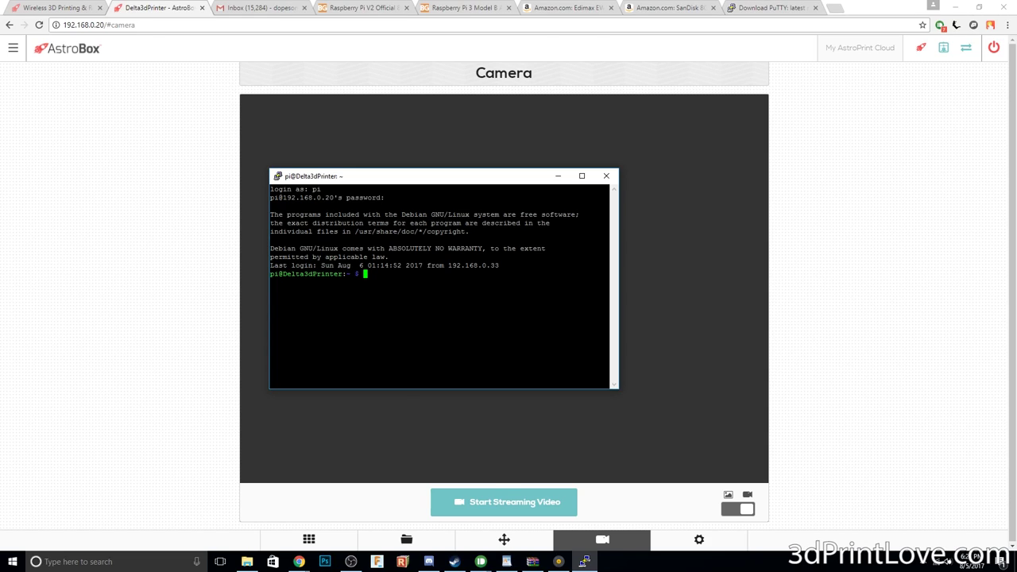
Run sudo raspi-config in the PuTTY shell, correcting the typo
text(sudo raspi)
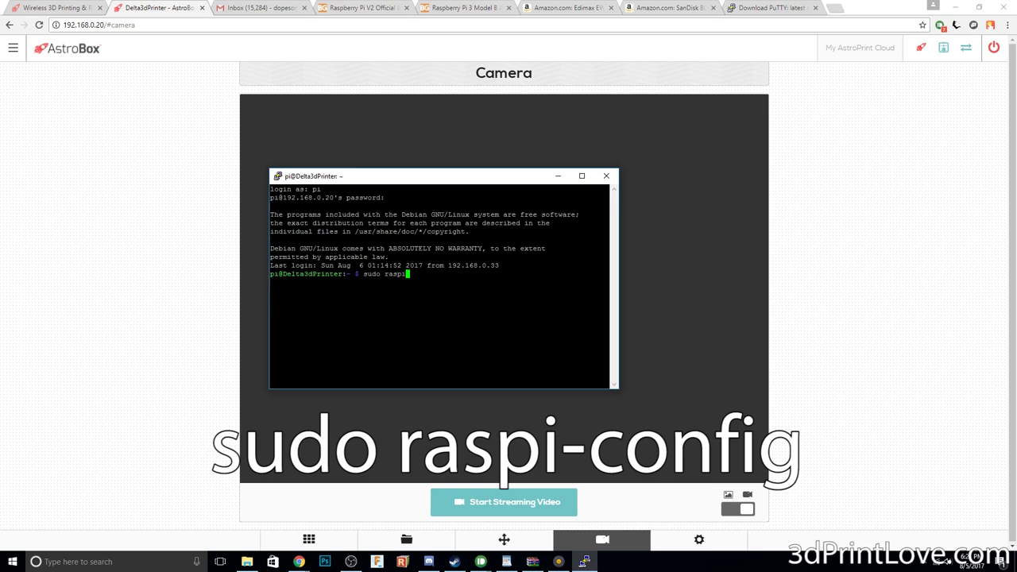
text(-)
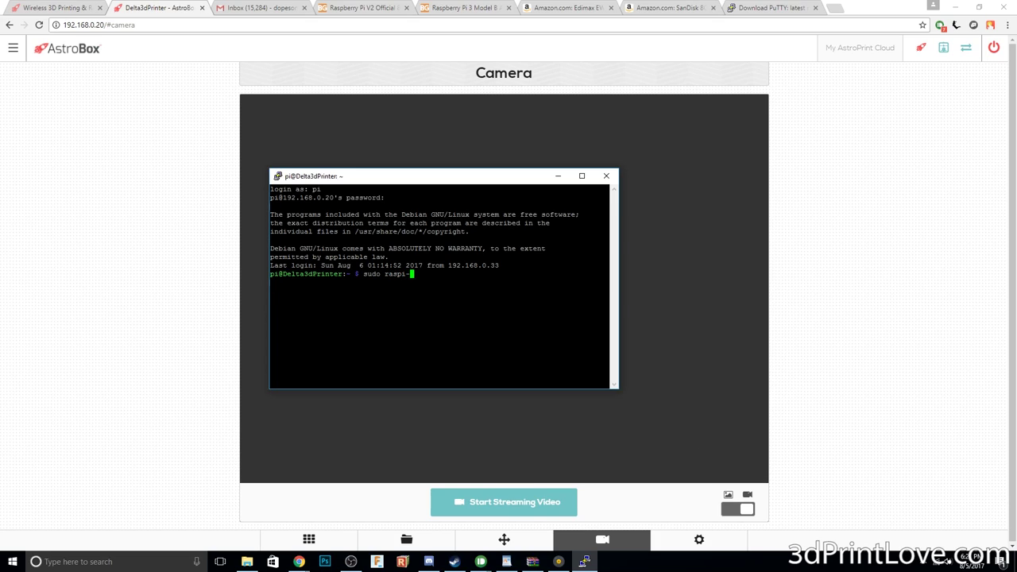
text(confiug)
key(BackSpace)
key(BackSpace)
text(g)
key(Return)
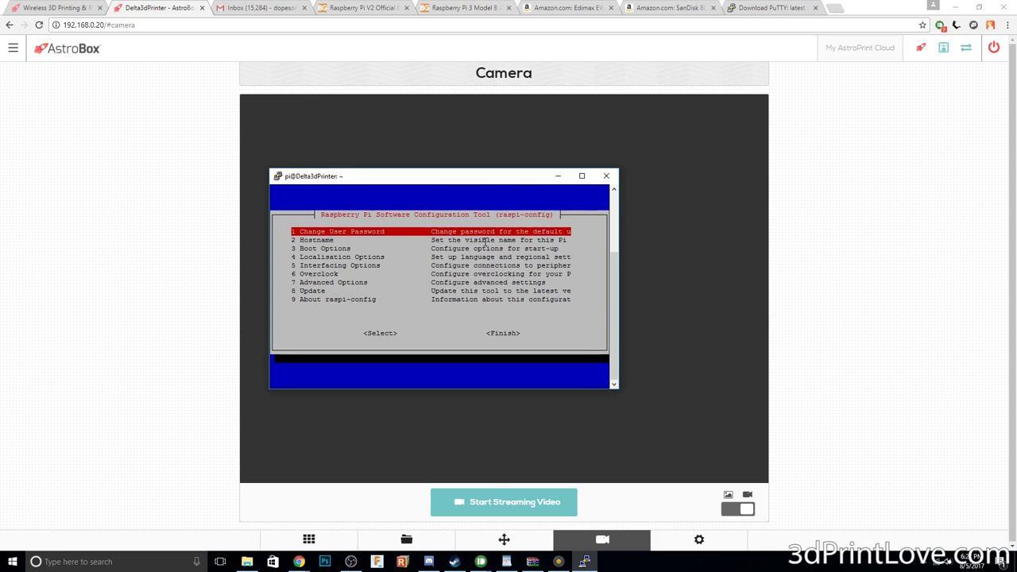
Enable the camera under 5 Interfacing Options > P1 Camera, answering Yes
key(Down)
key(Down)
key(Down)
key(Down)
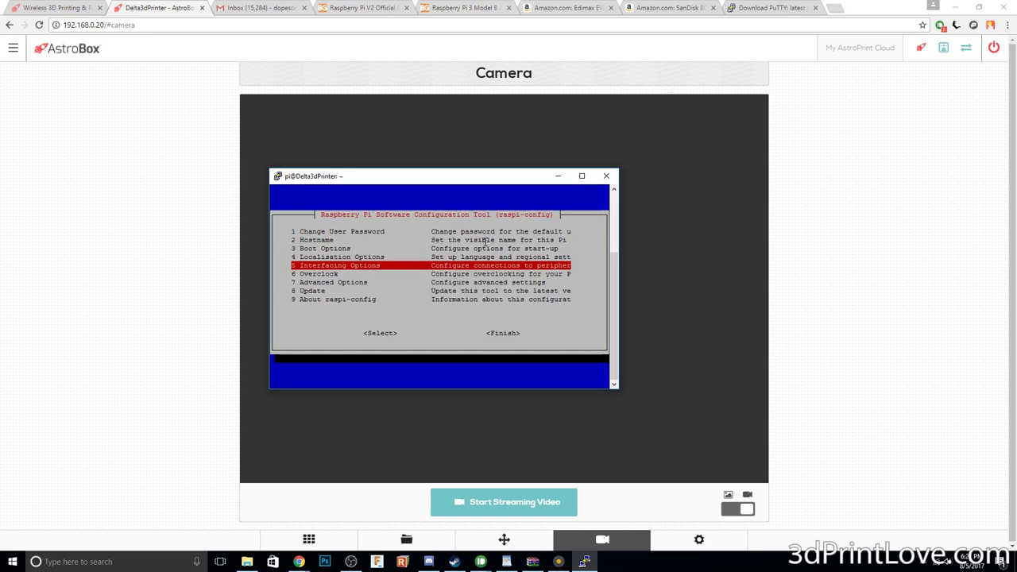
key(Return)
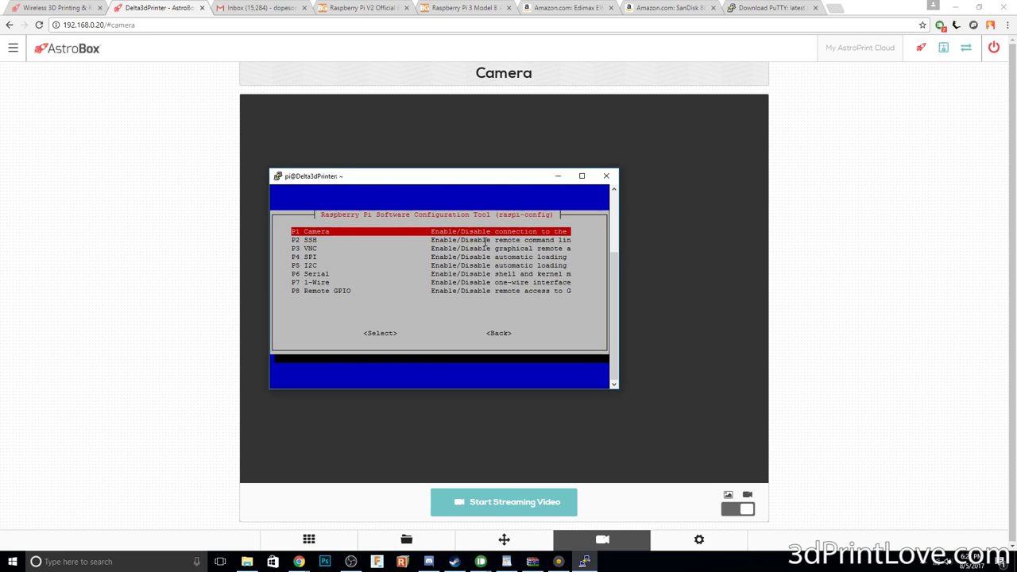
key(Return)
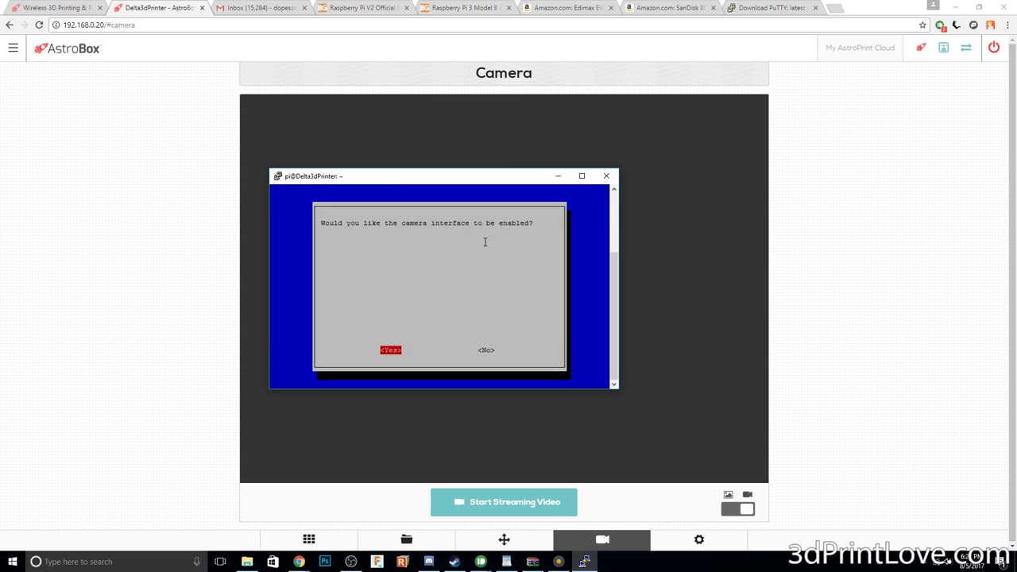
key(Right)
key(Left)
key(Return)
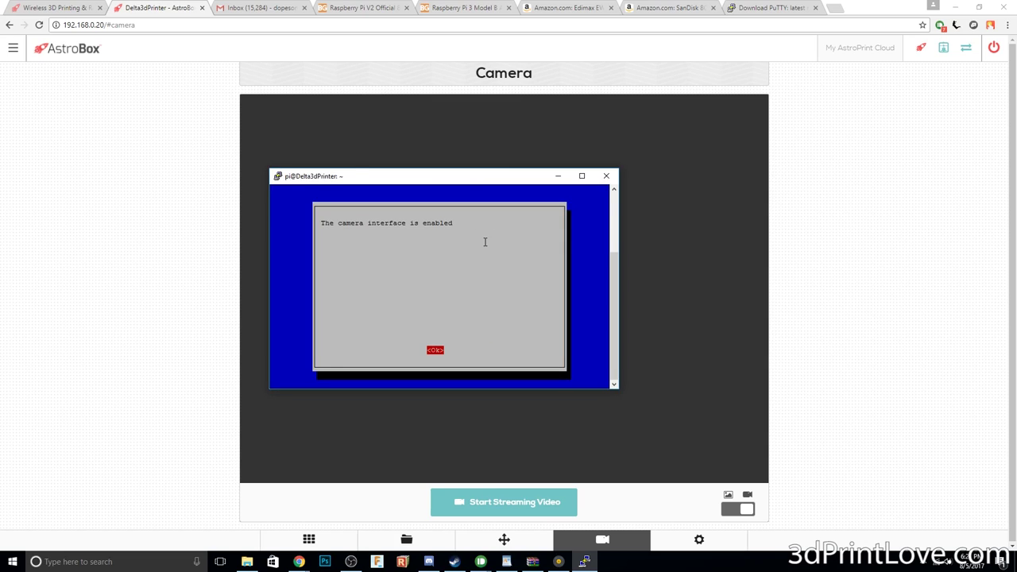
key(Return)
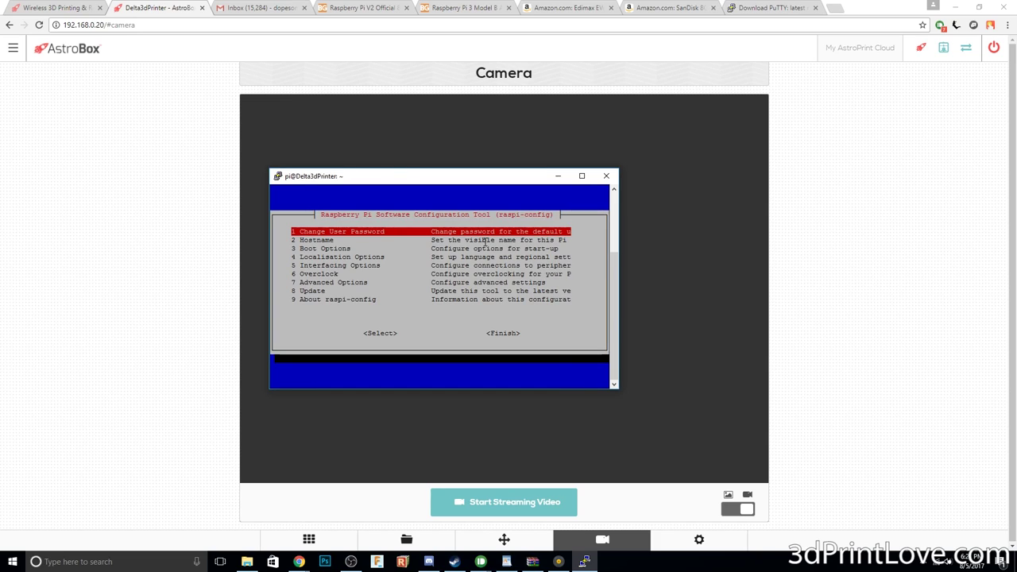
Finish and exit raspi-config back to the shell prompt
key(Down)
key(Down)
key(Down)
key(Down)
key(Down)
key(Down)
key(Down)
key(Down)
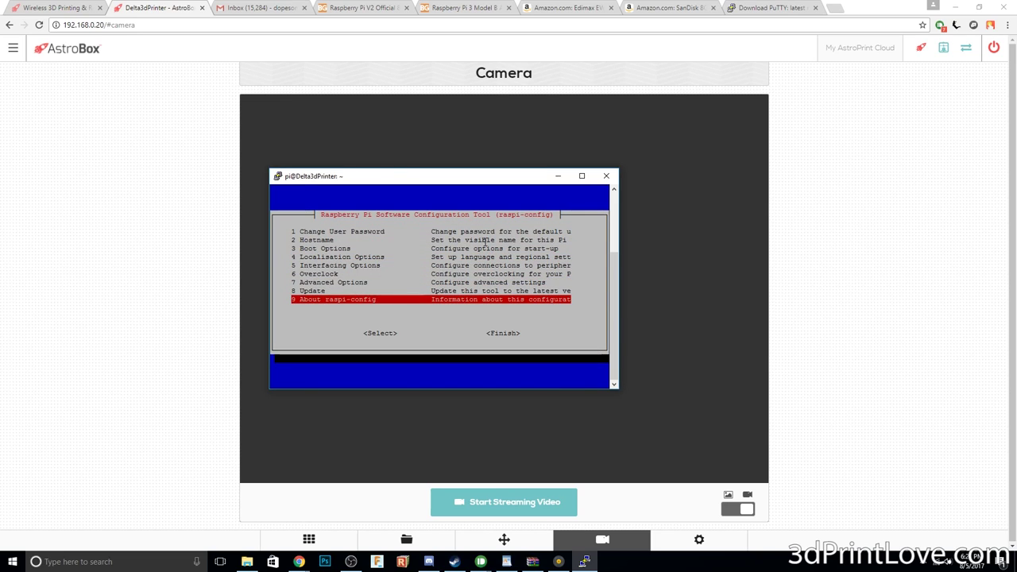
key(Tab)
key(Tab)
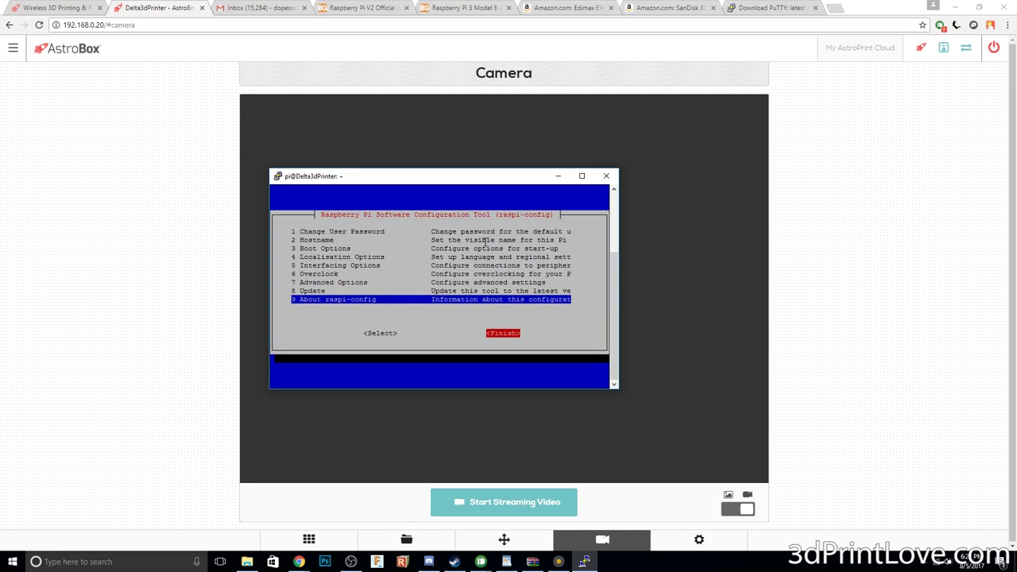
key(Return)
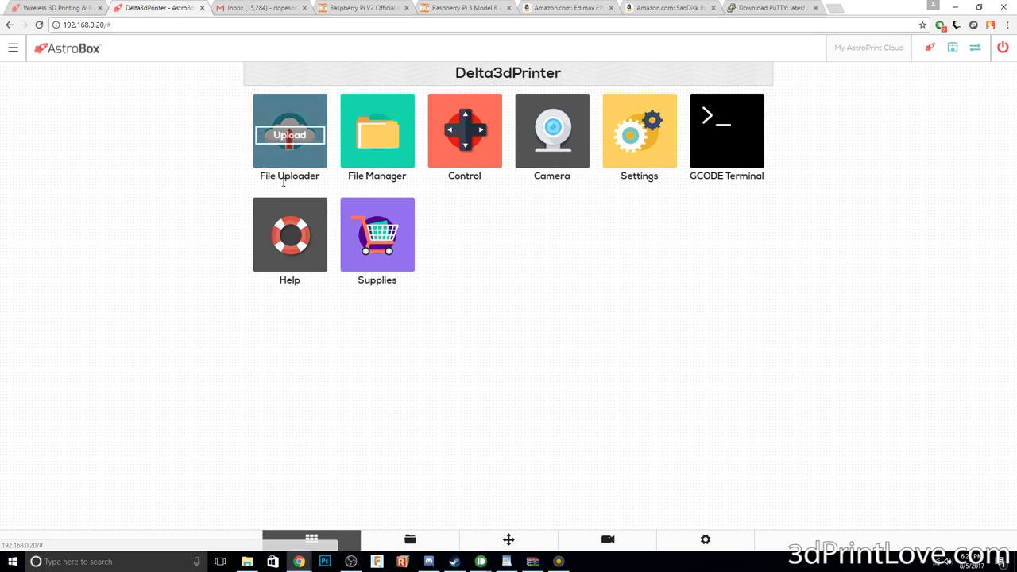
Set Camera > Image/Video resolution to High (1280 x 720) and save the change
click(628, 143)
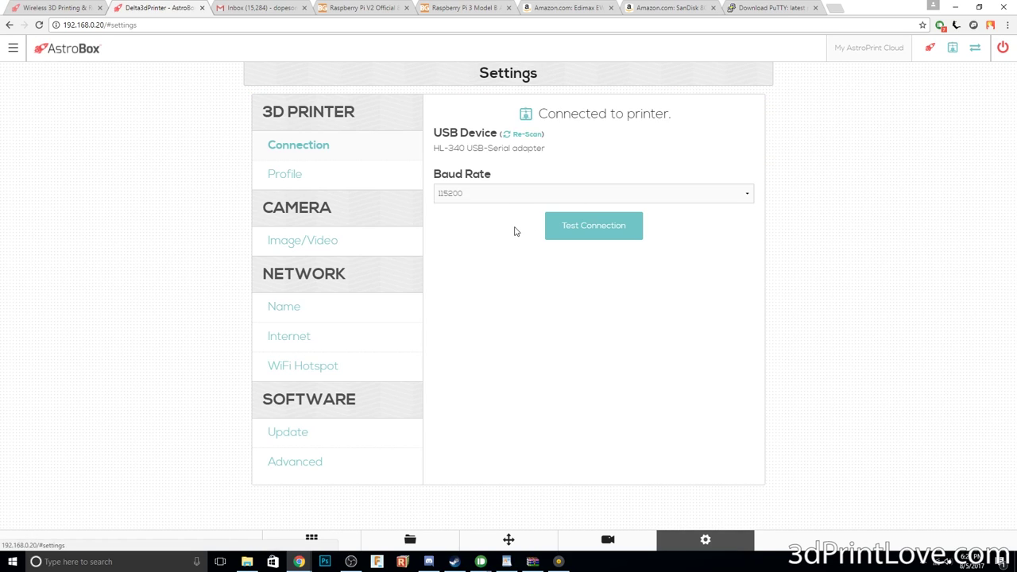
click(336, 242)
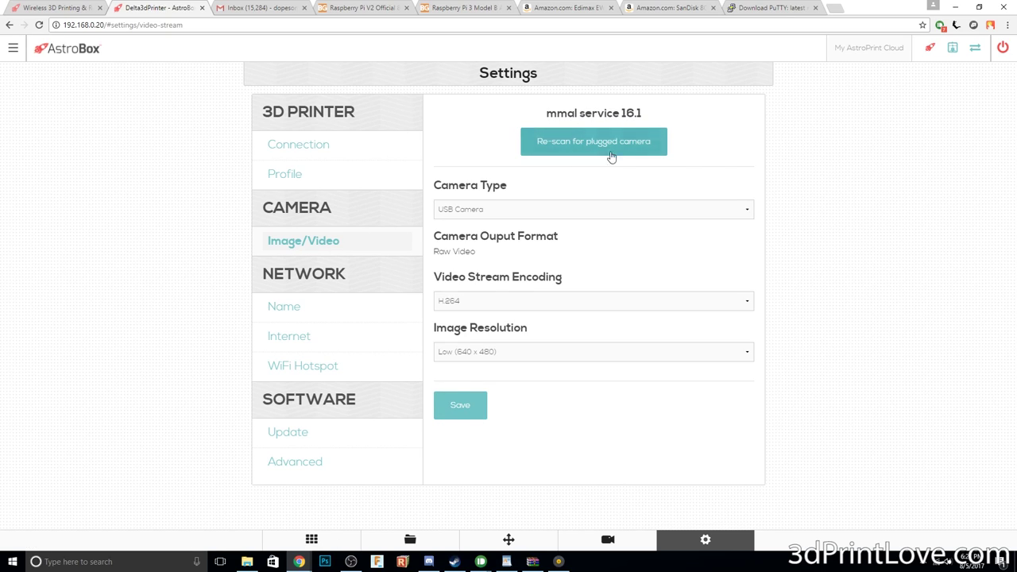
click(492, 352)
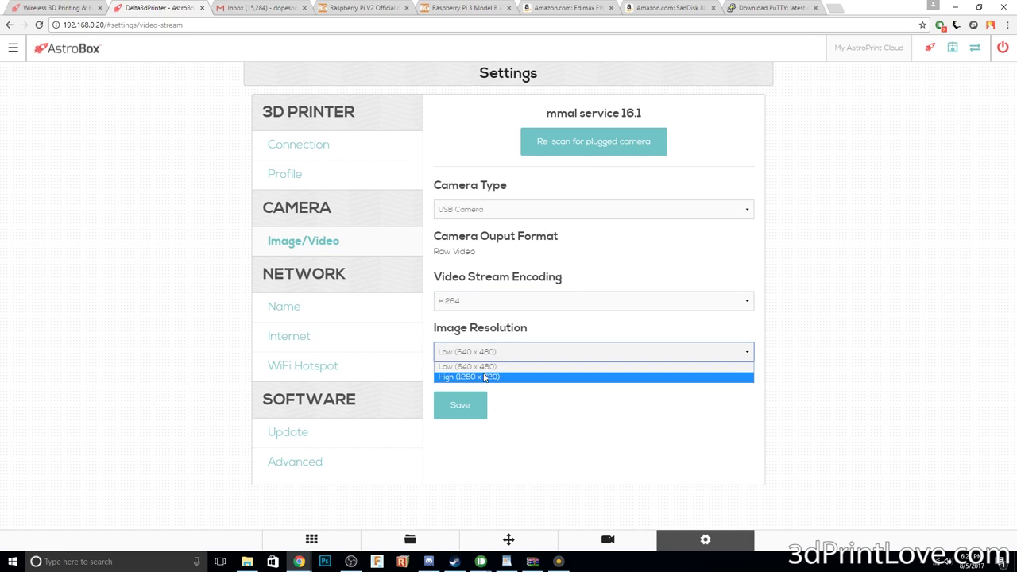
click(484, 377)
click(461, 406)
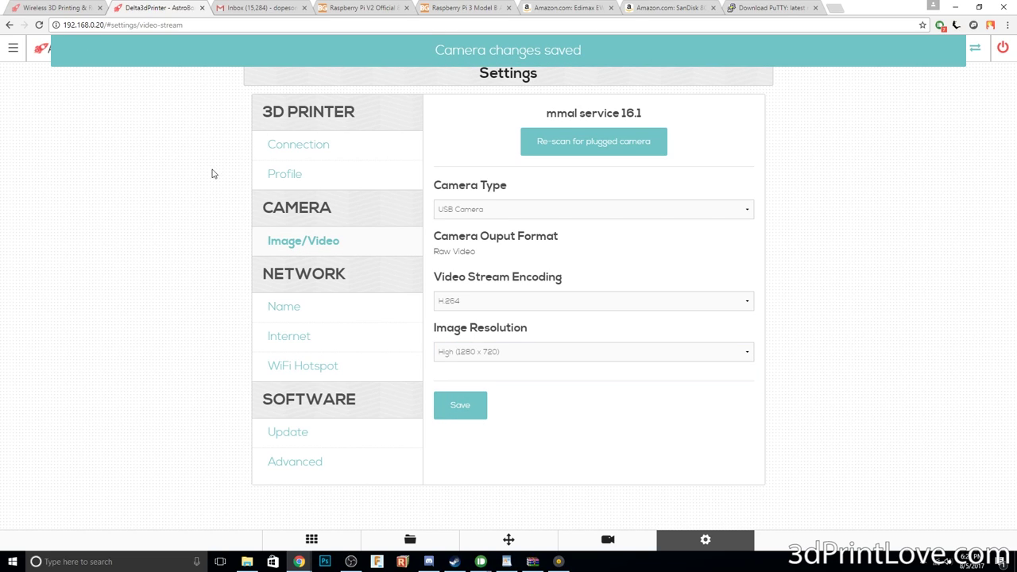
From the dashboard, open the Camera page and start streaming video
click(72, 57)
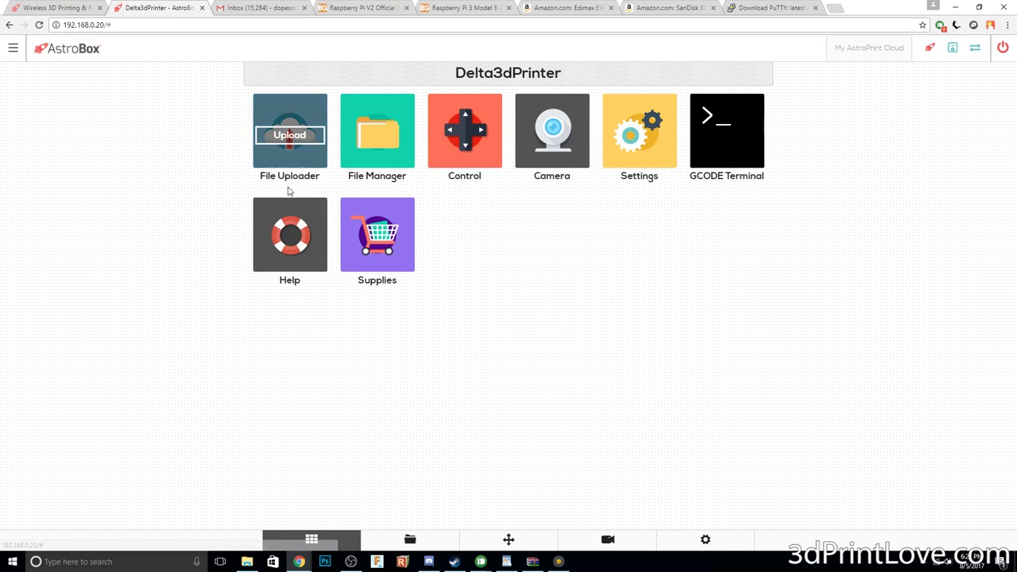
click(536, 158)
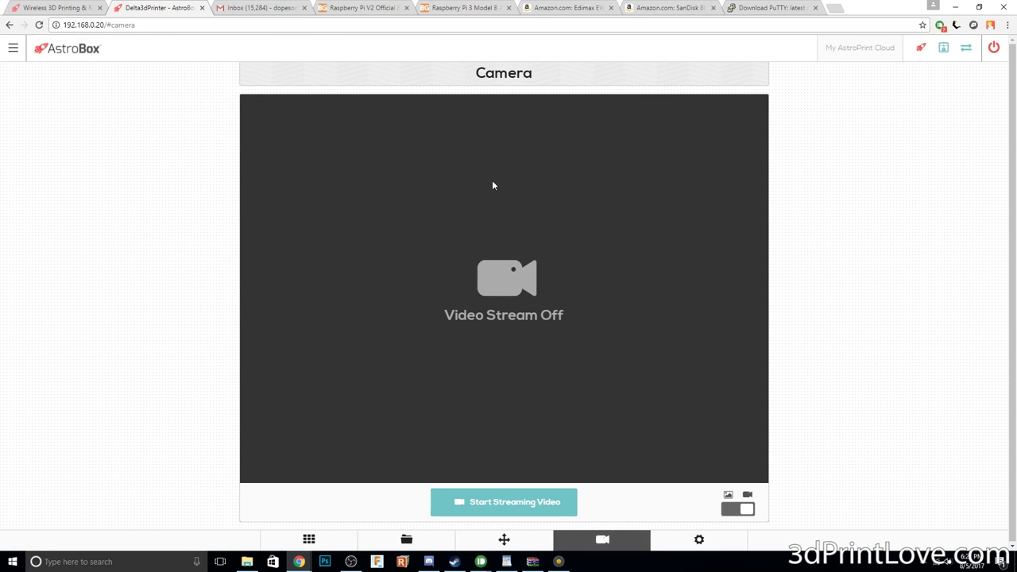
click(509, 501)
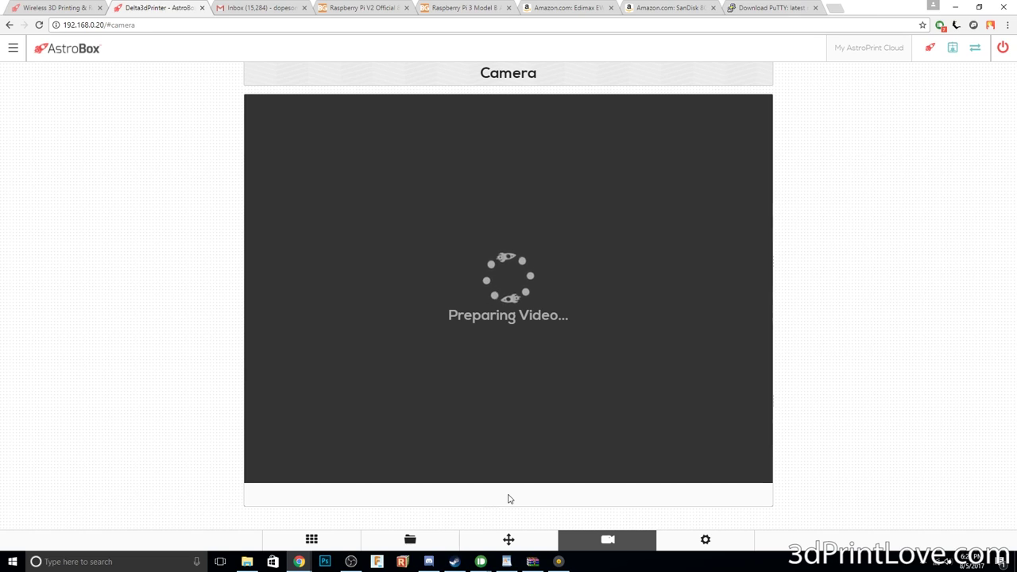